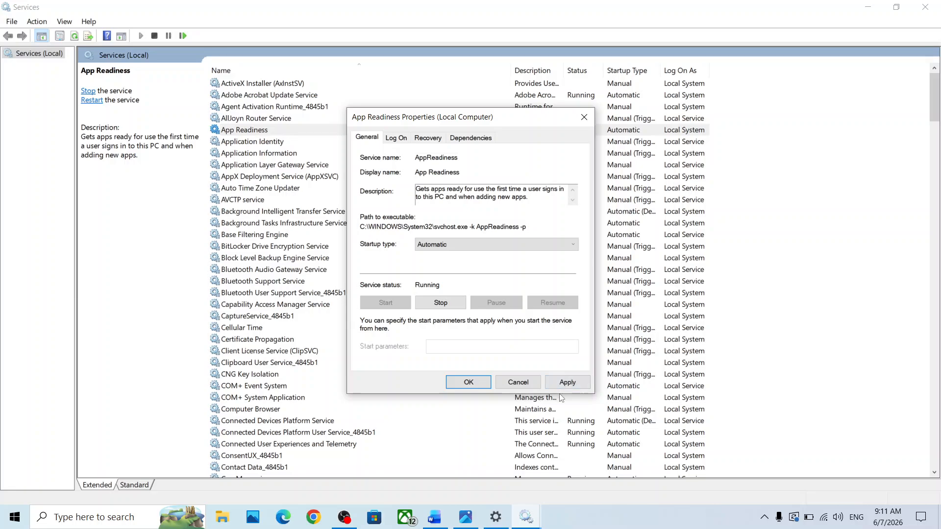
Apply the Automatic startup type to the App Readiness service and restart the service.
click(567, 384)
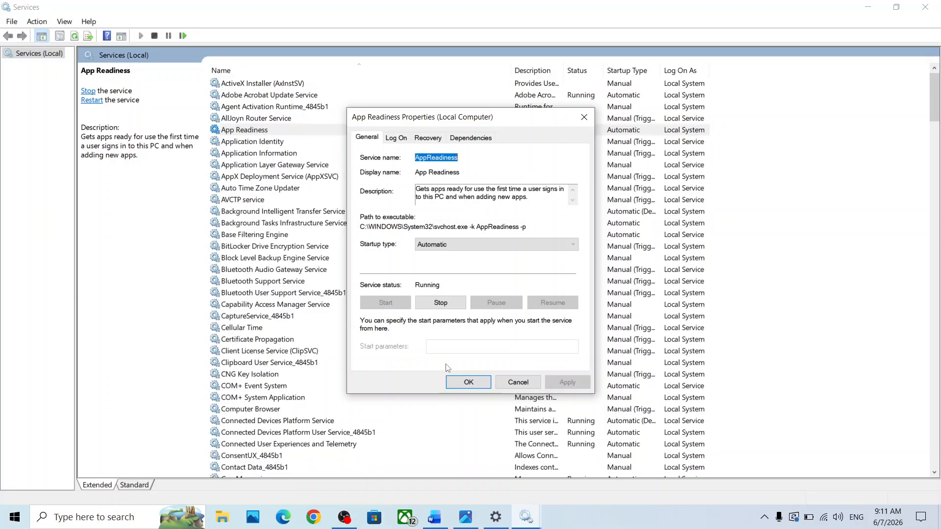
click(469, 382)
right_click(258, 132)
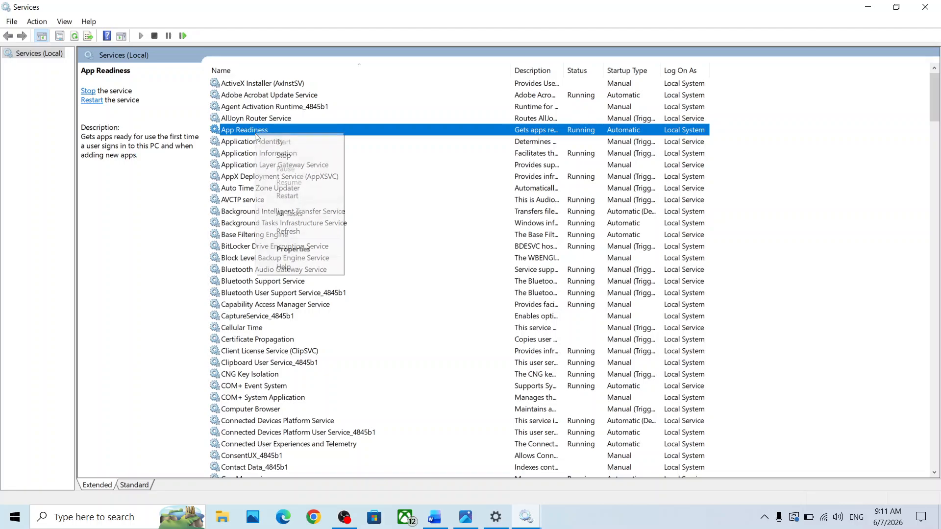
click(293, 196)
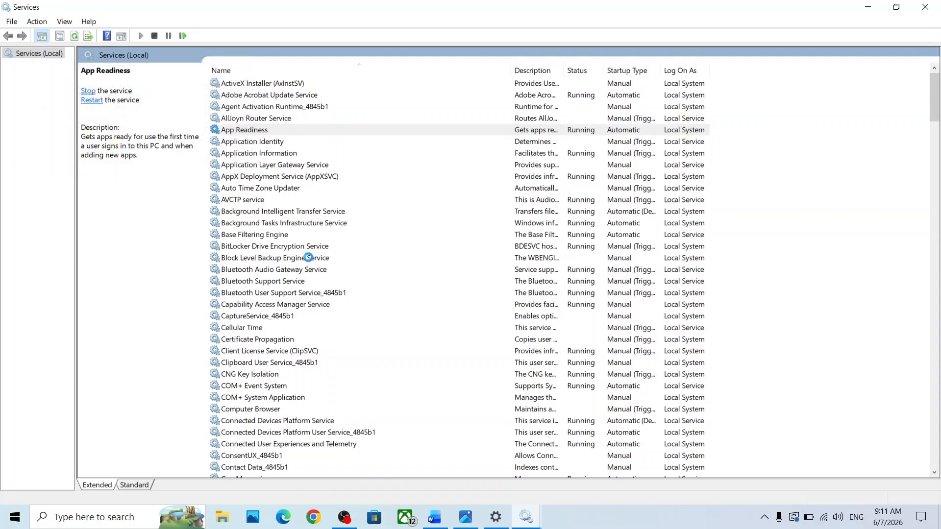
Set the Background Intelligent Transfer Service's startup type to Automatic and apply the change.
click(300, 212)
click(283, 222)
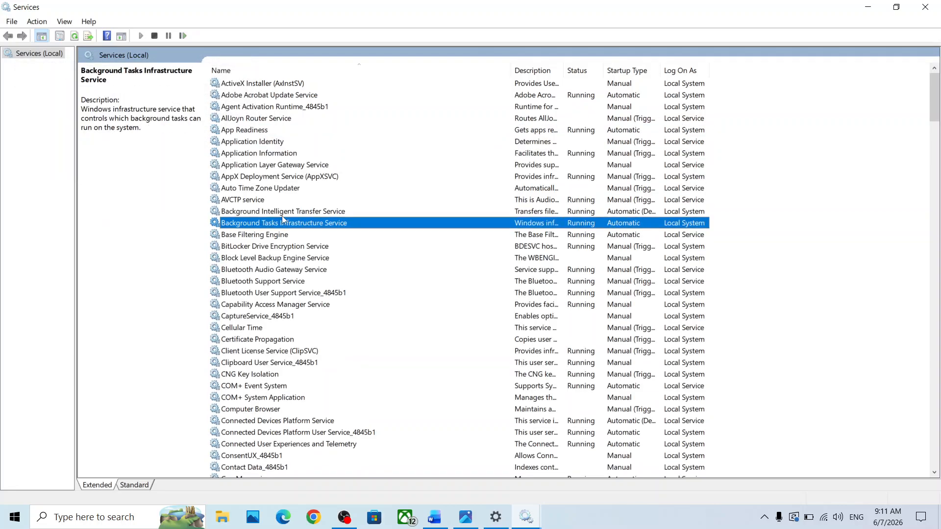
double_click(286, 216)
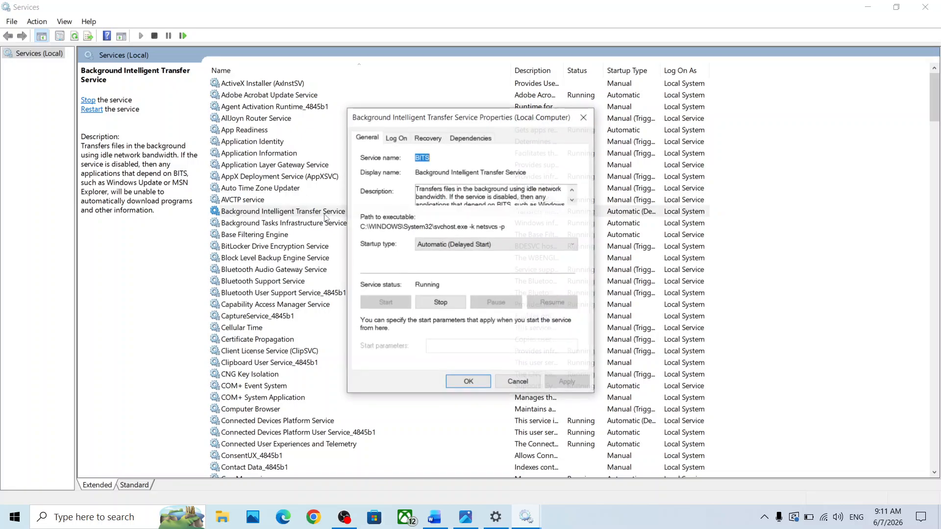
click(431, 249)
click(439, 260)
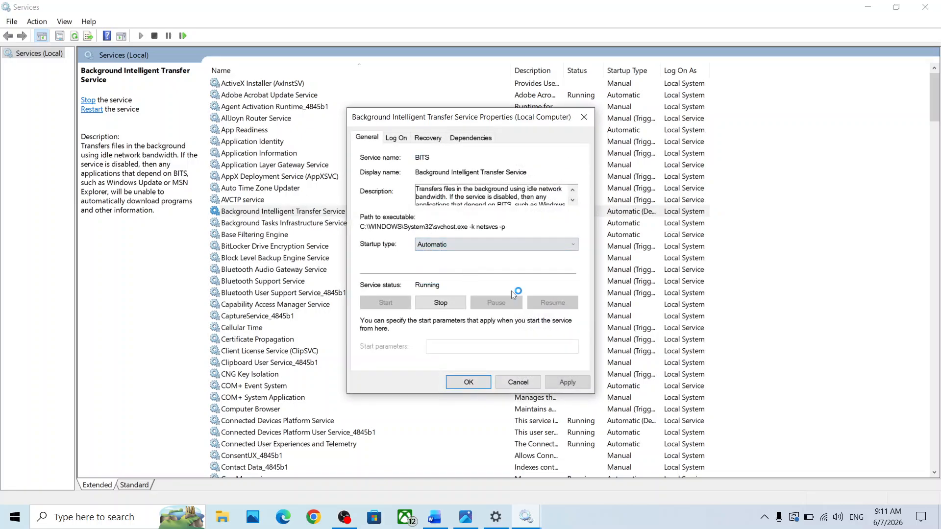
click(565, 385)
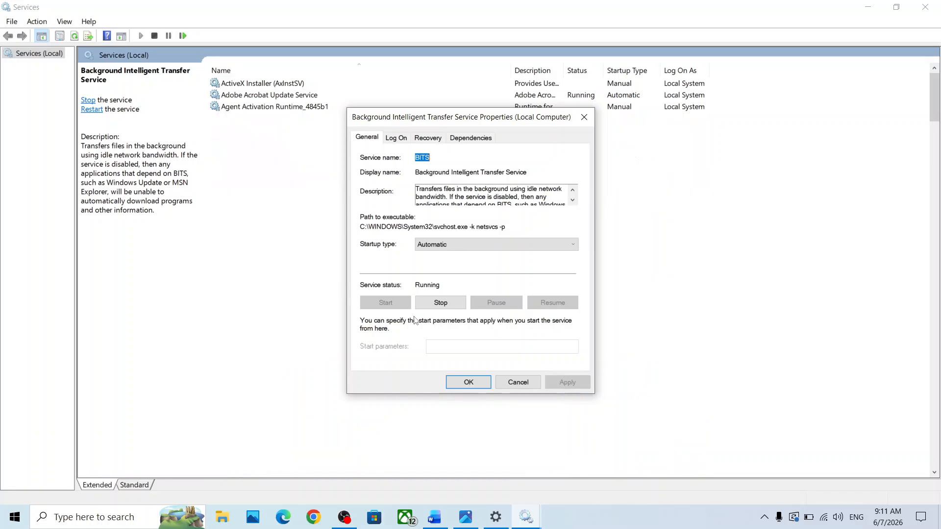
click(468, 383)
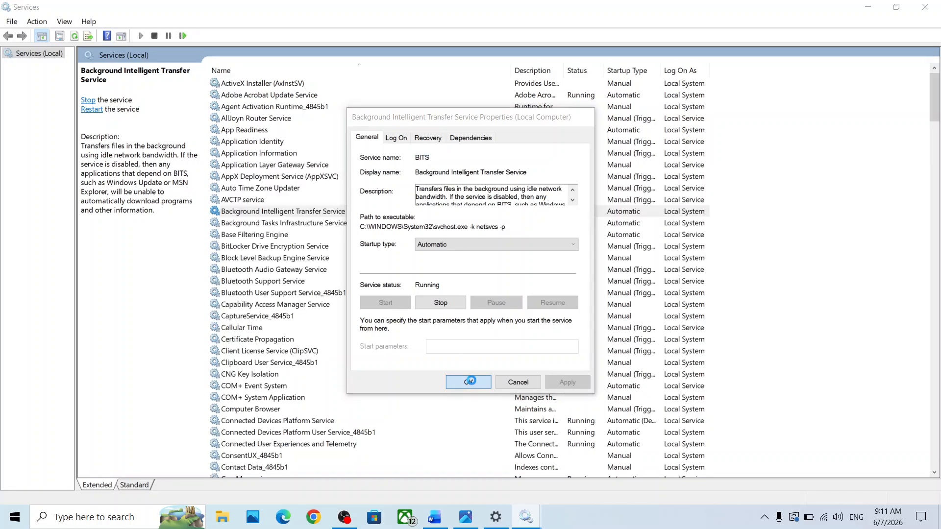
Set the Windows Update service's startup type to Automatic, apply it and restart the service.
click(294, 317)
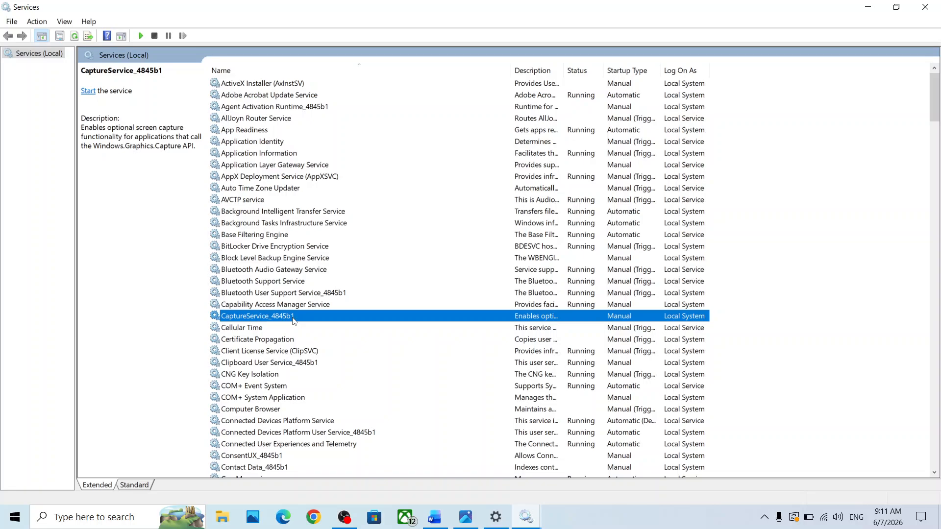
key(w)
scroll(277, 331, down, 6)
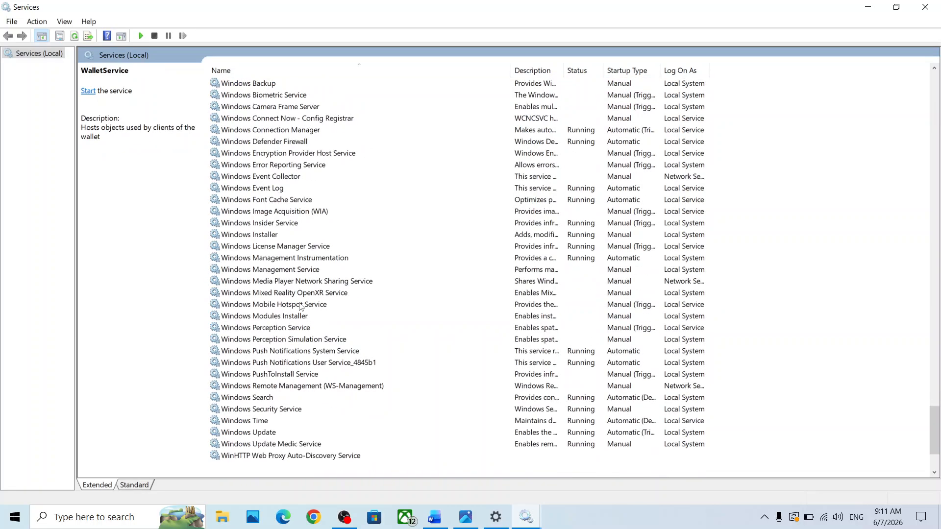
click(269, 328)
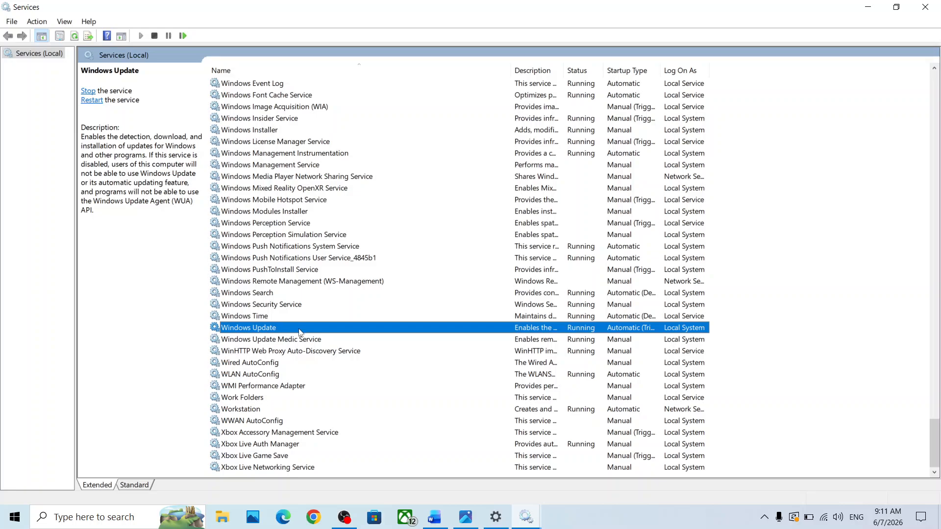
double_click(300, 332)
click(458, 245)
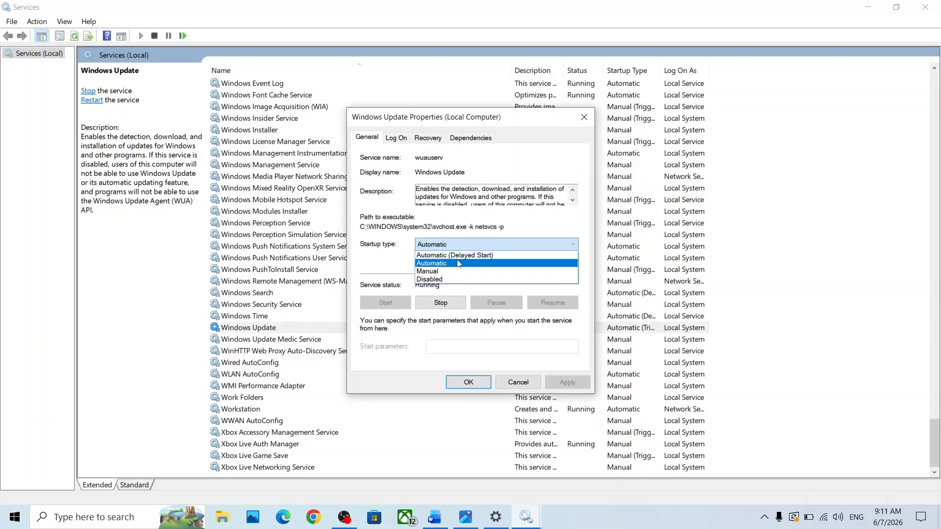
click(458, 264)
click(551, 381)
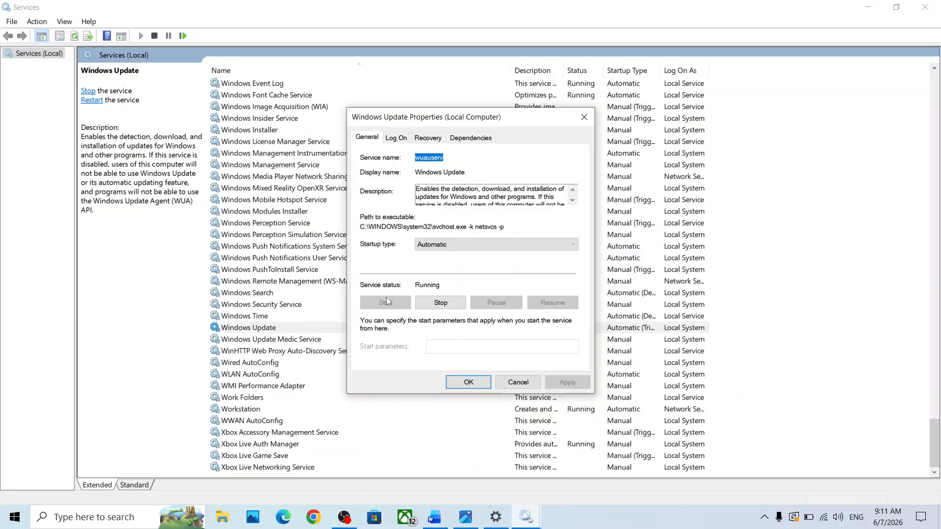
click(466, 382)
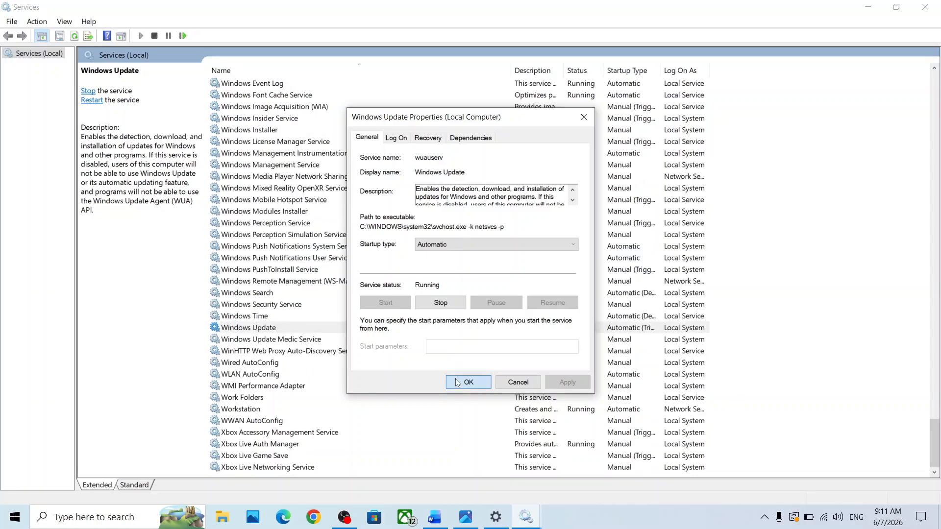
right_click(262, 331)
click(295, 391)
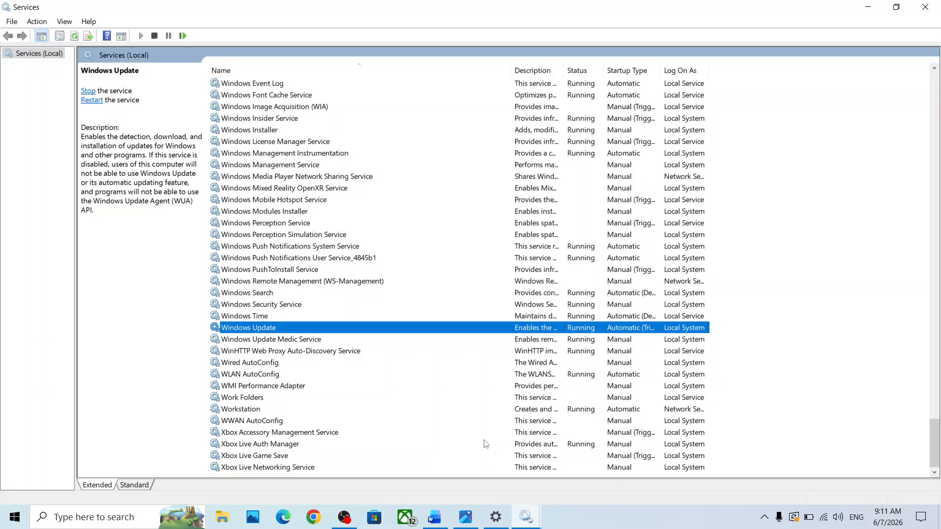
In the Windows Update settings, pause updates for 7 days and resume them.
click(497, 518)
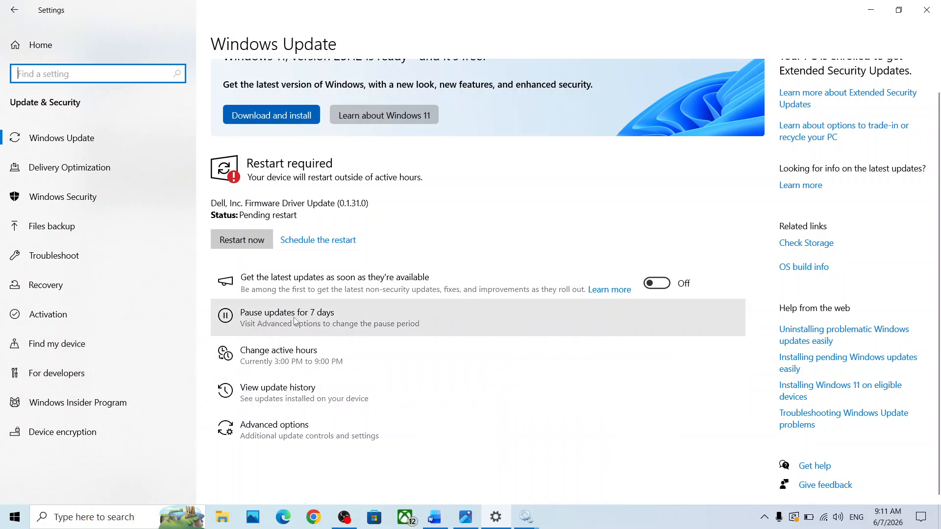
click(230, 321)
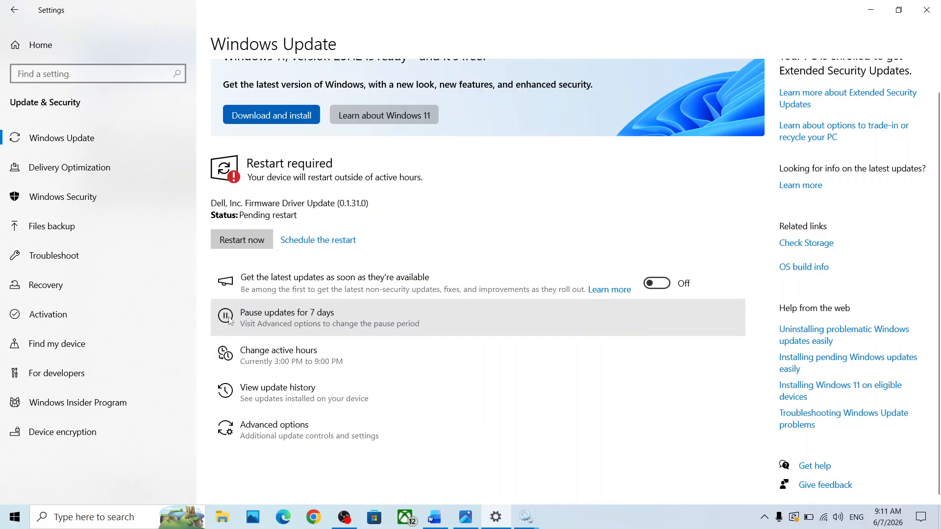
click(259, 218)
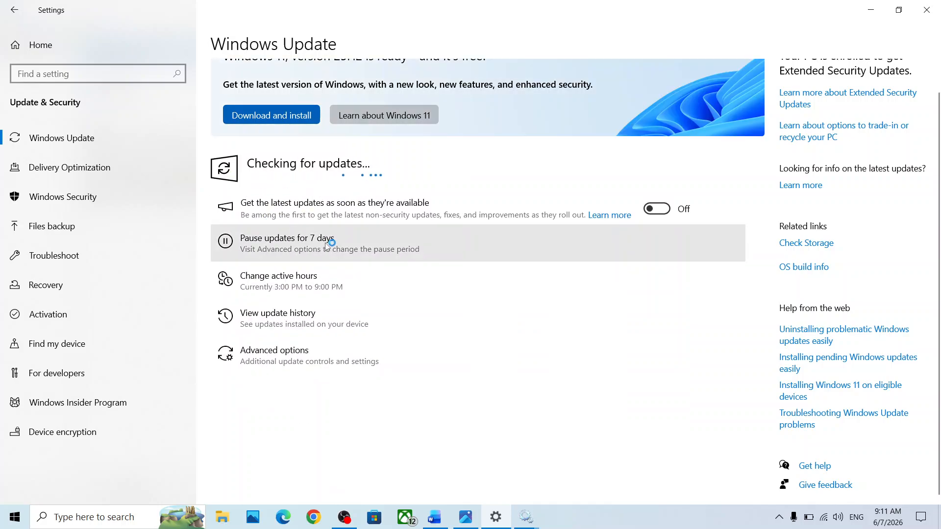
Bring up the Windows 10 Update Error notes in Word and open Command Prompt as administrator.
click(439, 521)
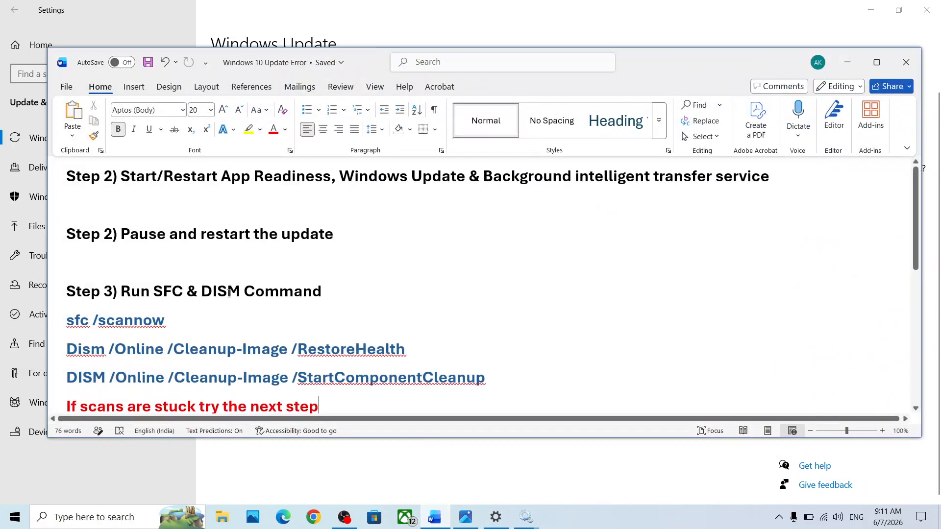
scroll(229, 293, down, 1)
scroll(229, 293, up, 1)
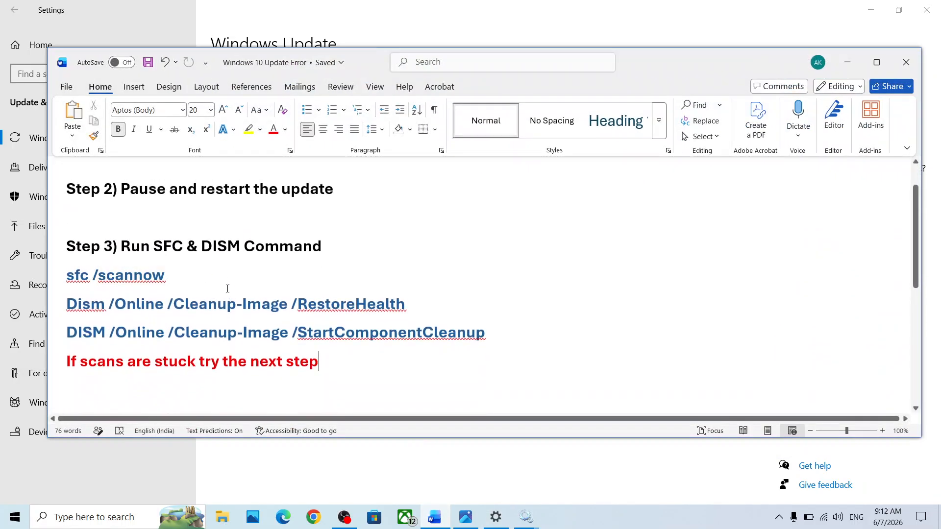
click(102, 517)
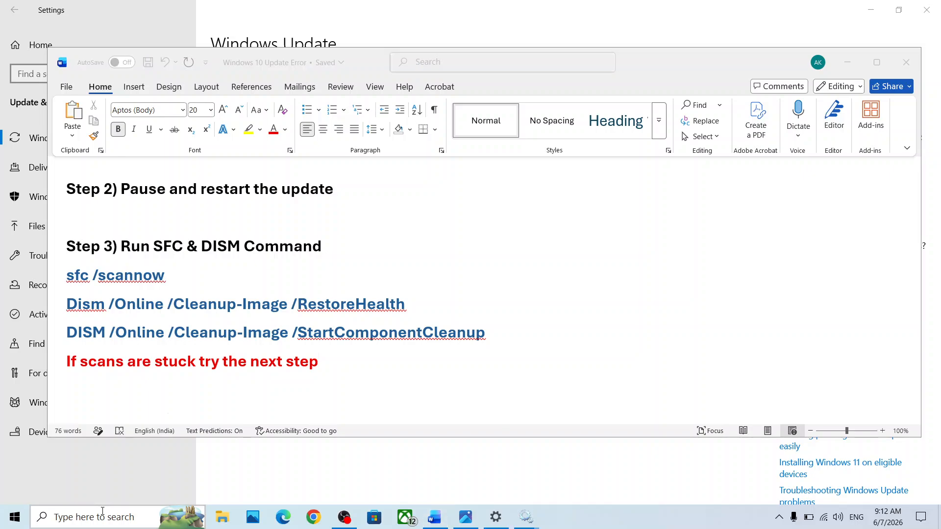
text(cmd)
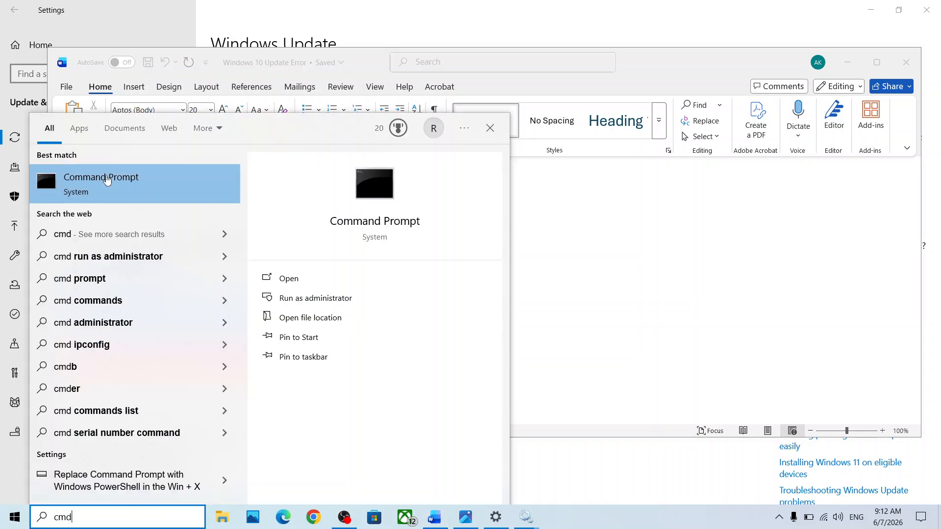
right_click(108, 180)
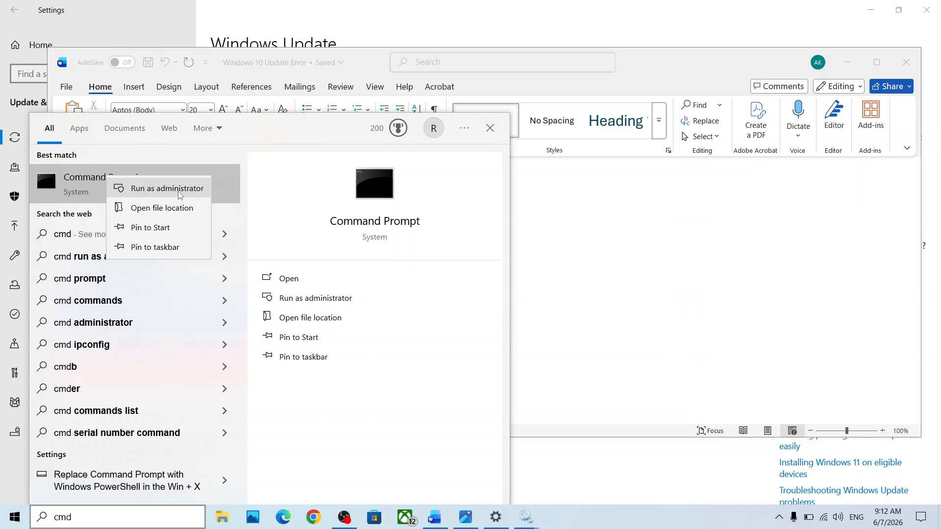
click(167, 188)
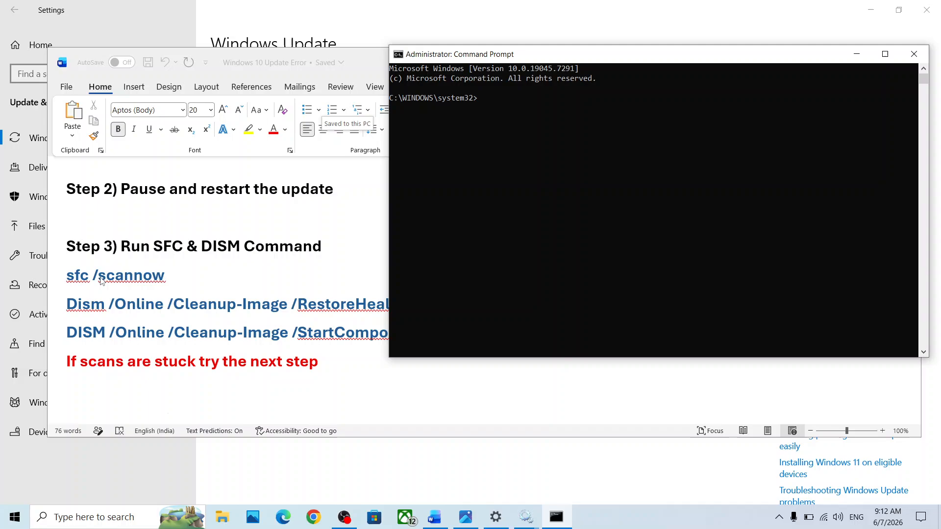
Copy the sfc /scannow command from the Word notes and run it in the administrator Command Prompt.
click(102, 276)
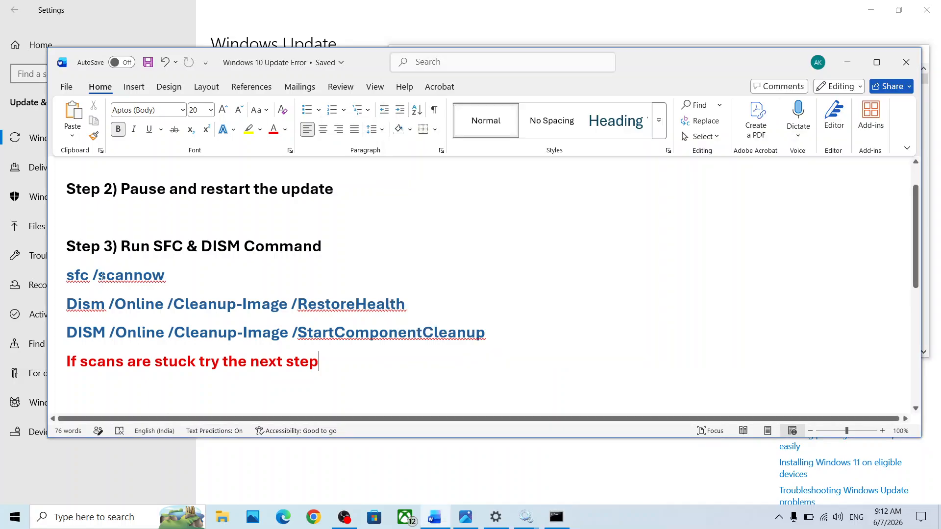
triple_click(102, 276)
key(ctrl+c)
key(alt+Tab)
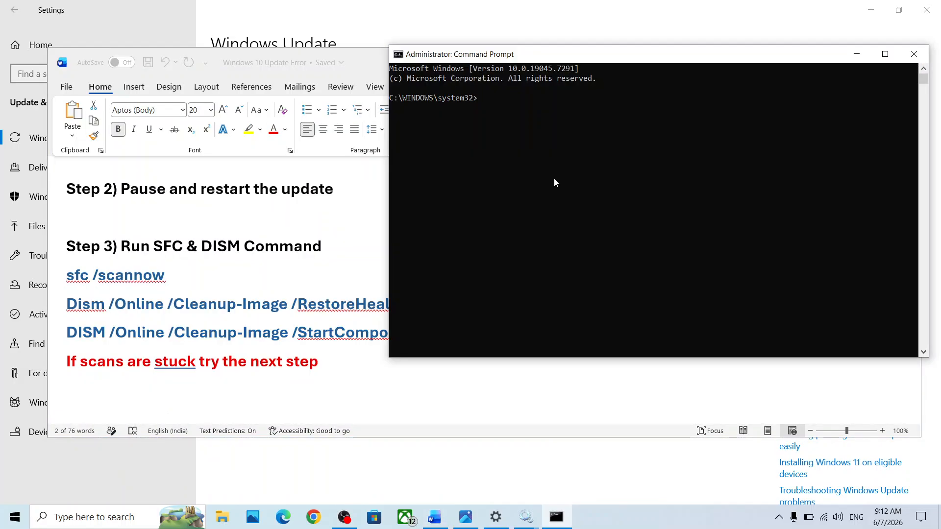
click(554, 178)
right_click(554, 178)
key(Return)
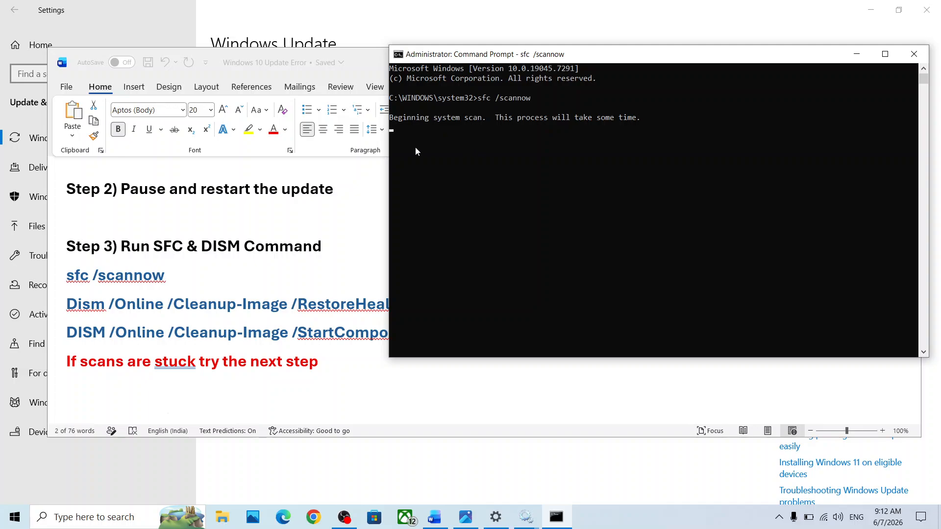
Review the RestoreHealth and StartComponentCleanup DISM commands in the Word notes and check the sfc scan's progress in Command Prompt.
triple_click(247, 304)
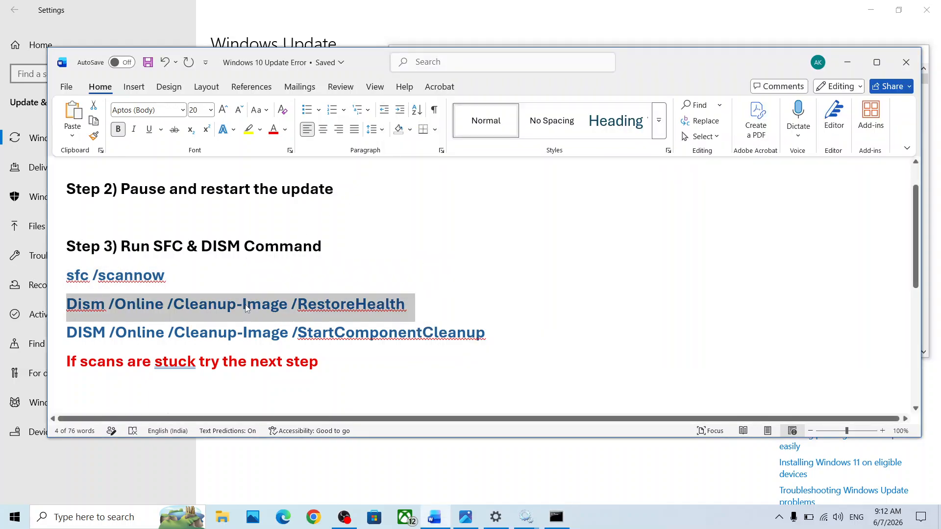
key(alt+Tab)
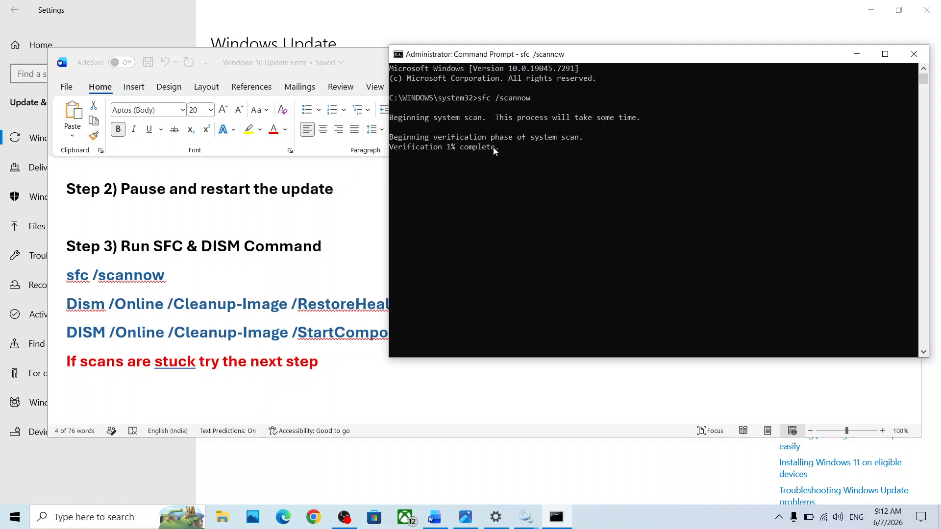
key(alt+Tab)
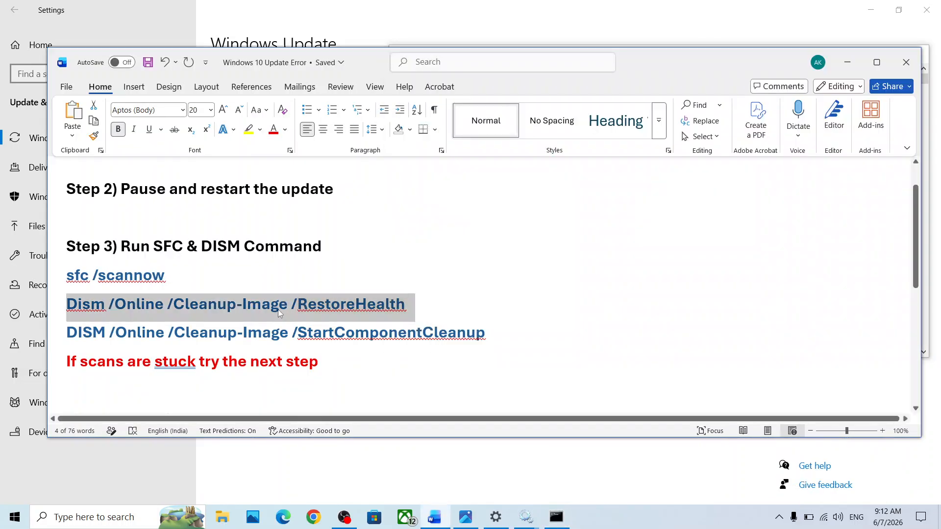
key(alt+Tab)
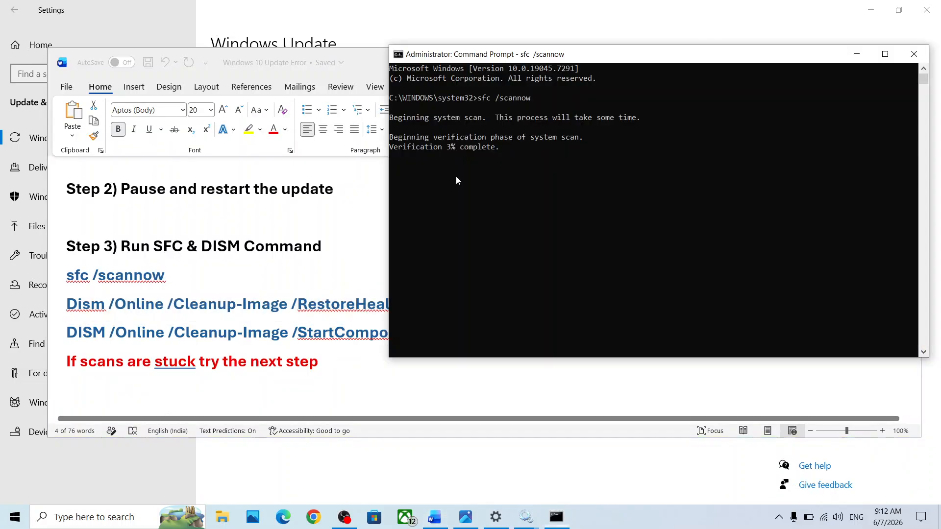
key(alt+Tab)
triple_click(313, 333)
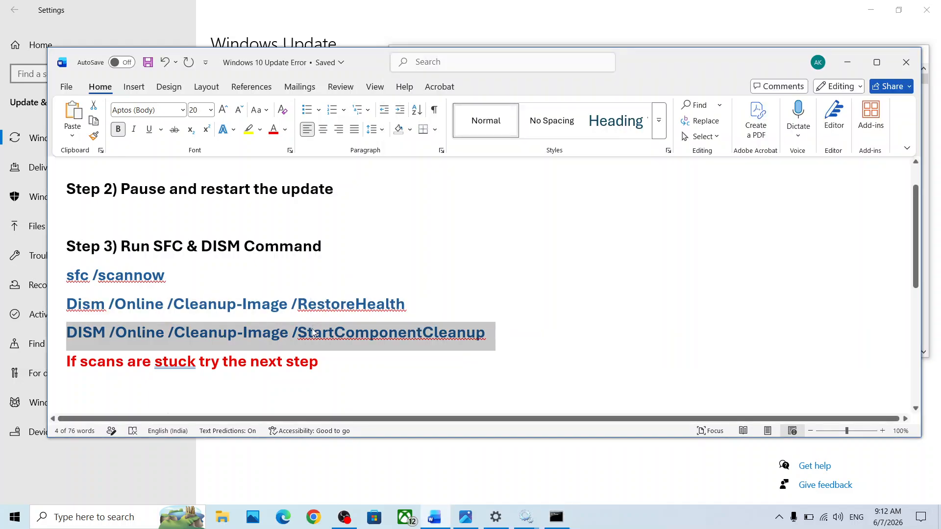
key(alt+Tab)
key(alt+Tab)
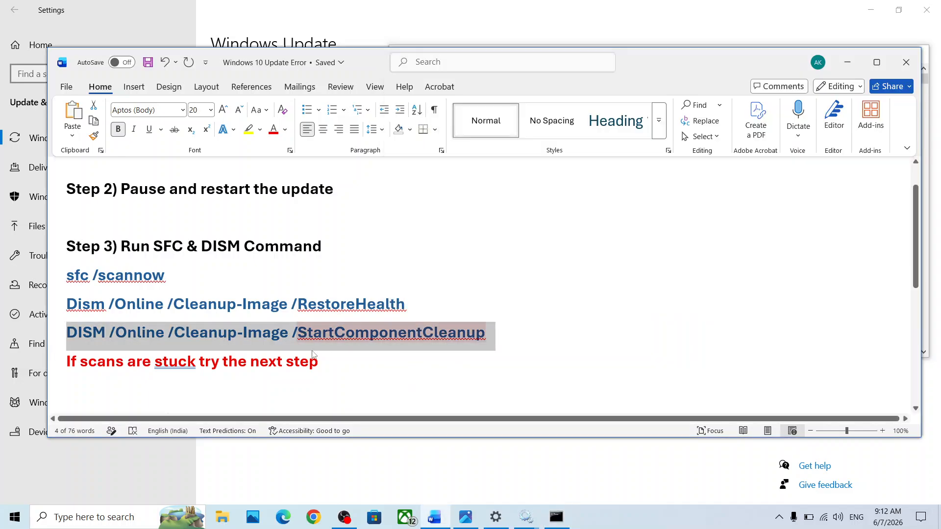
key(alt+Tab)
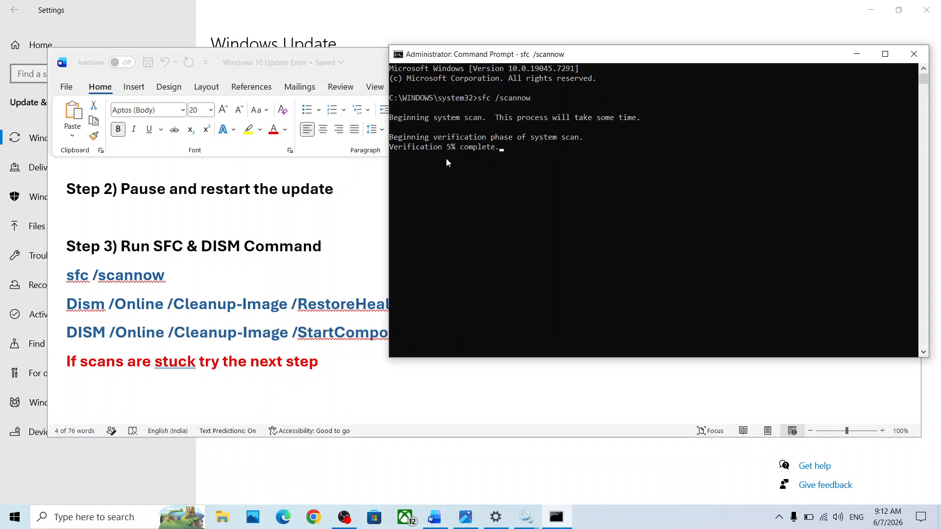
key(alt+Tab)
View the computer's power options for a restart, then return to the Windows 10 Update Error notes in Word.
click(15, 517)
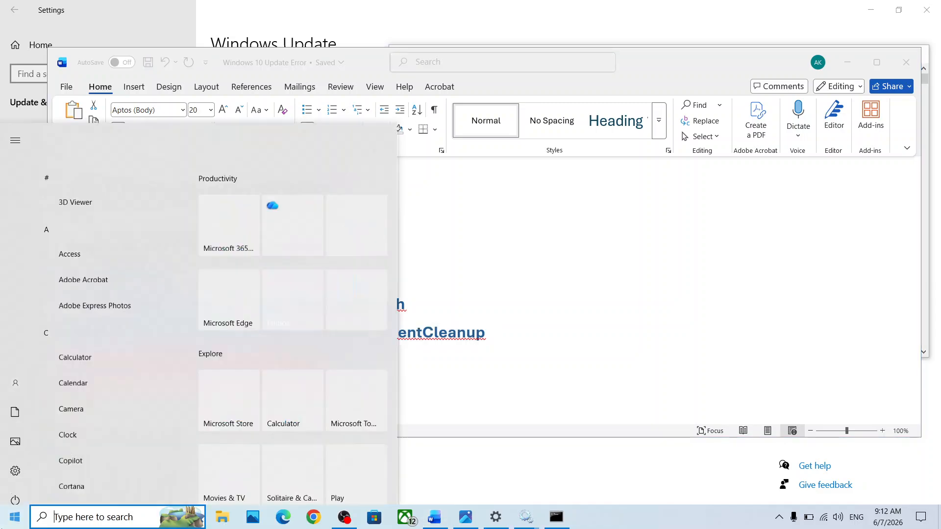
click(16, 491)
click(16, 490)
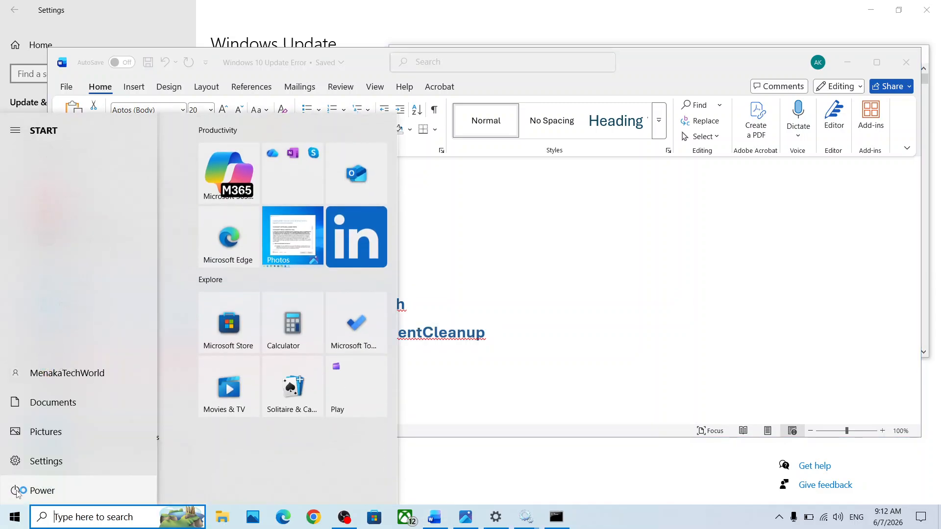
click(16, 491)
click(465, 310)
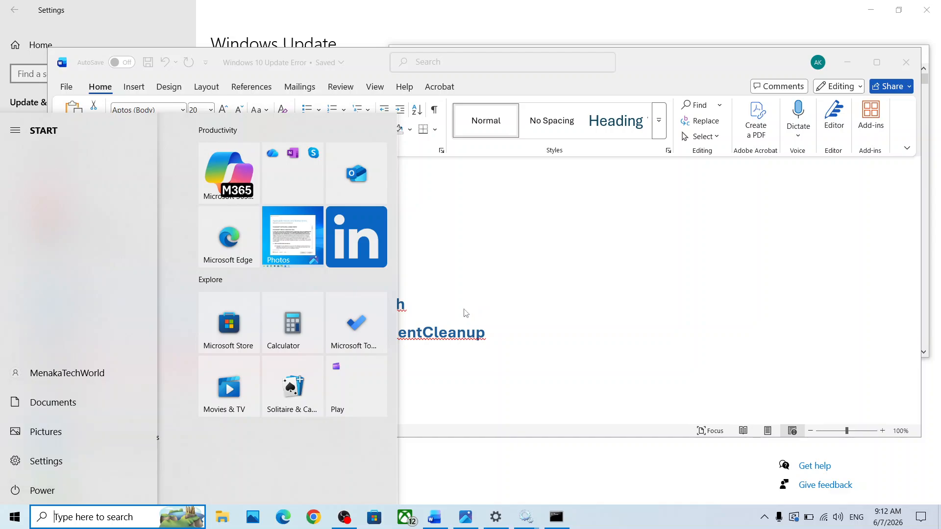
click(465, 309)
double_click(465, 309)
click(465, 309)
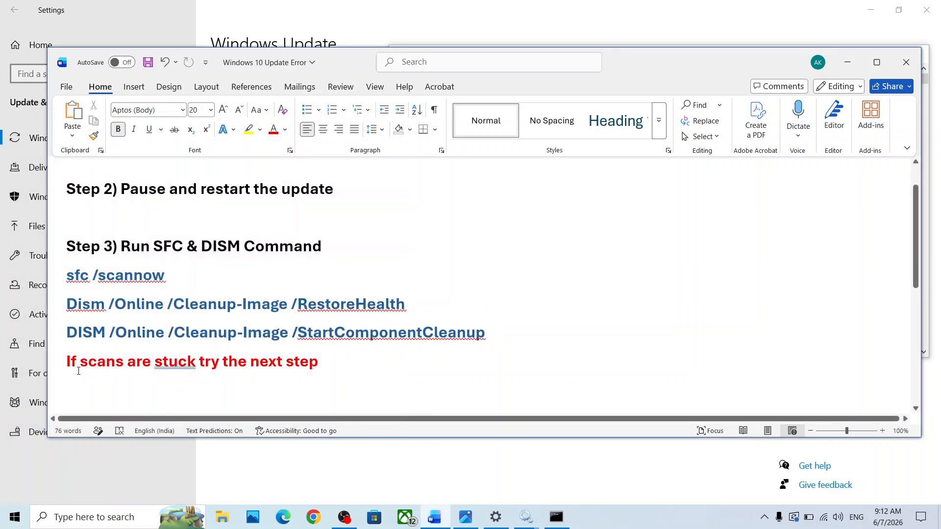
Follow the Microsoft Update Catalog link under Step 4 of the Word notes to open the site in Chrome.
drag(78, 371, 326, 368)
click(326, 369)
scroll(328, 369, down, 2)
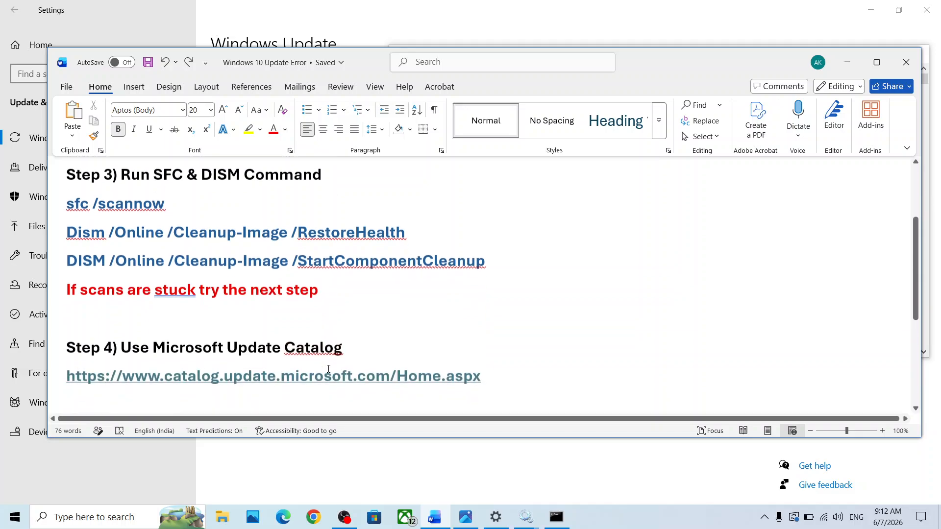
scroll(329, 369, down, 1)
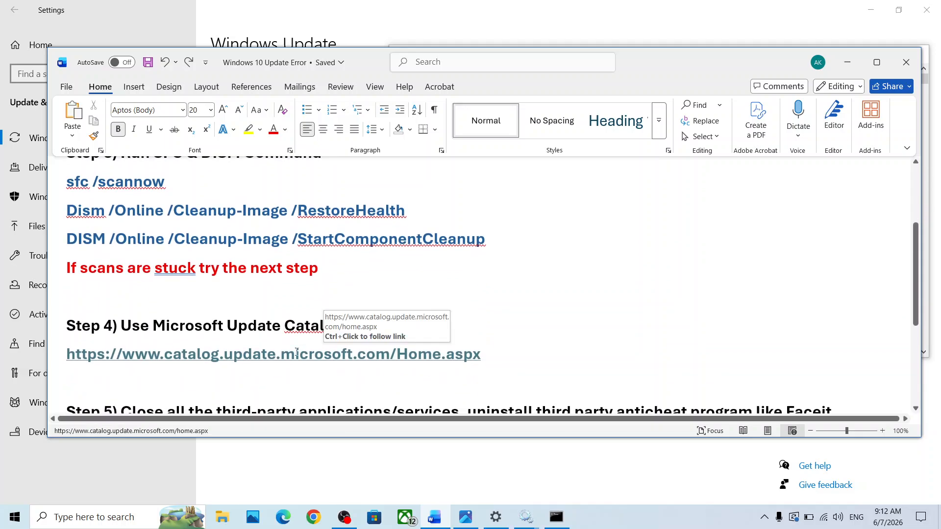
key(alt)
click(347, 333)
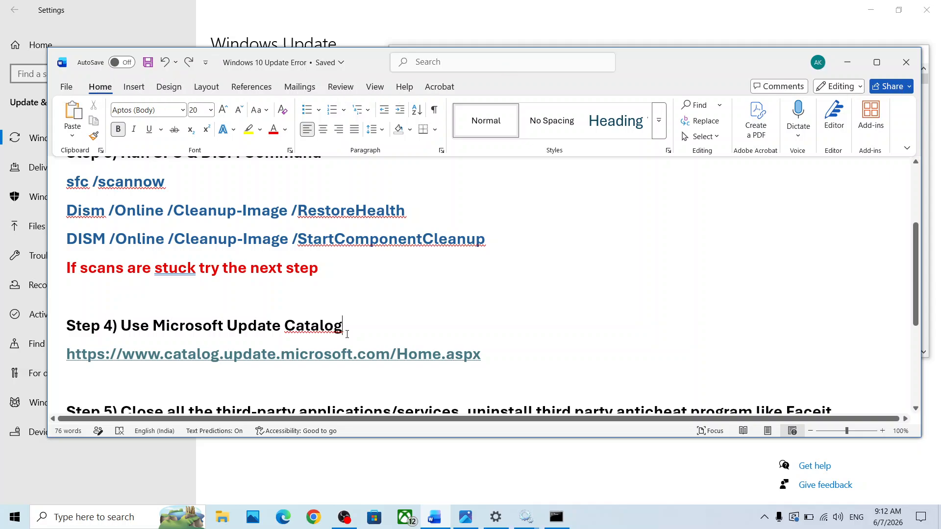
ctrl+click(321, 357)
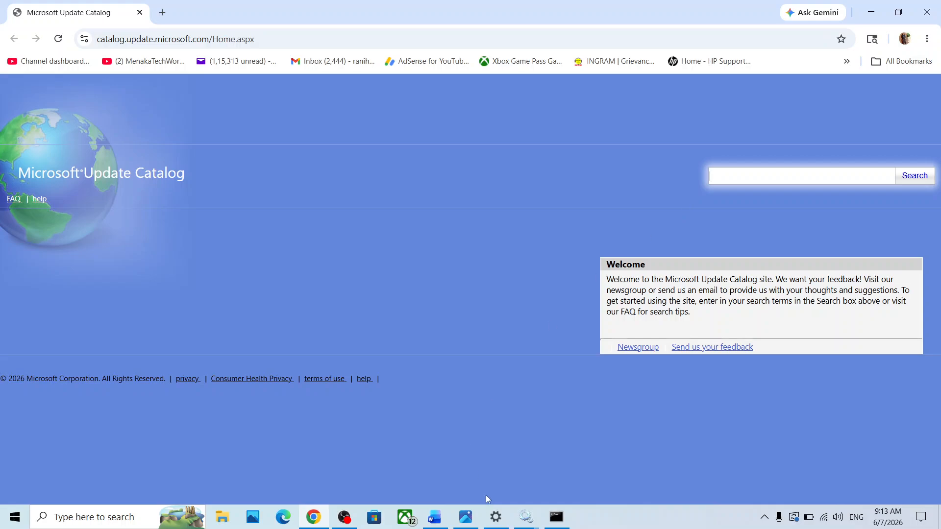
Look up the newest cumulative update in the Windows update history and search the Microsoft Update Catalog for its number, KB5087544.
click(496, 517)
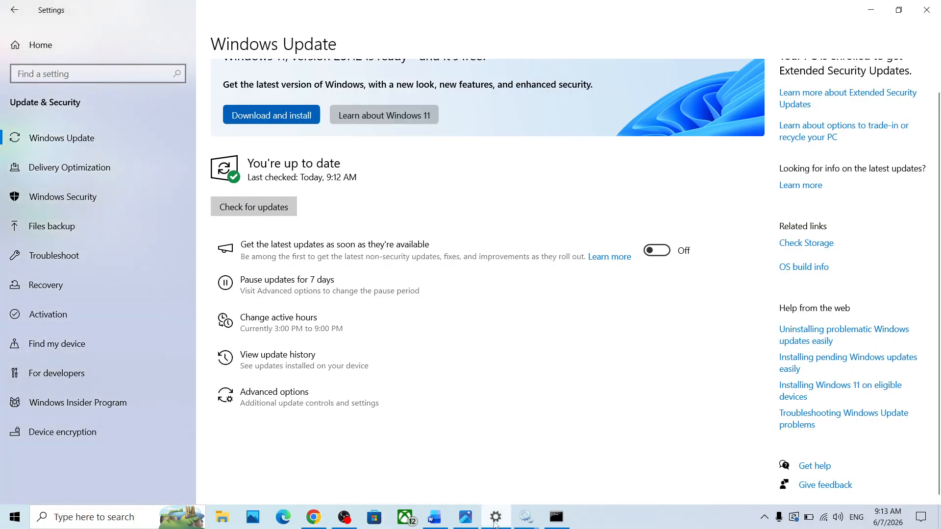
click(283, 359)
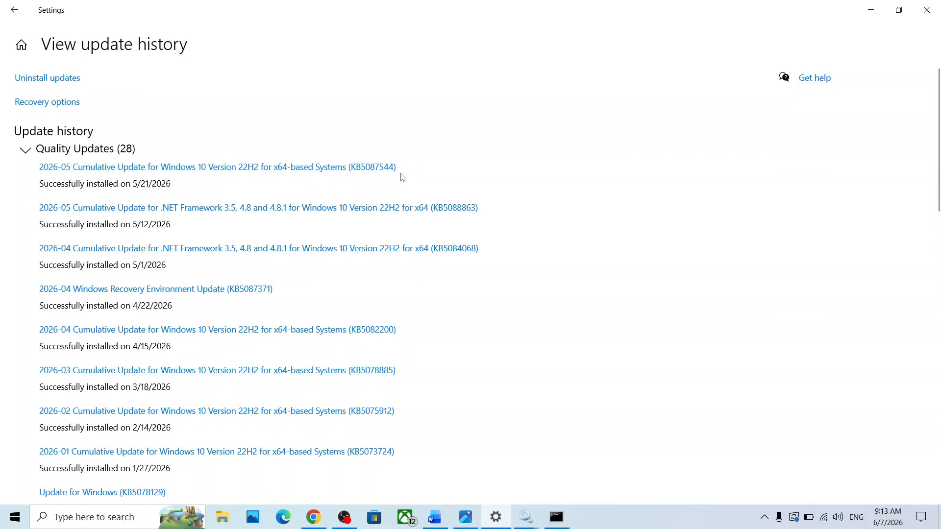
key(alt+Tab)
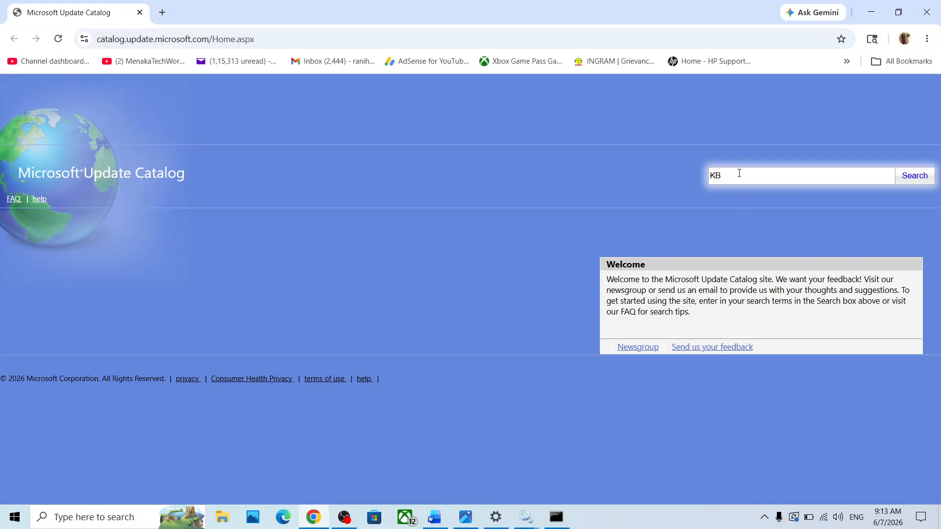
key(alt+Tab)
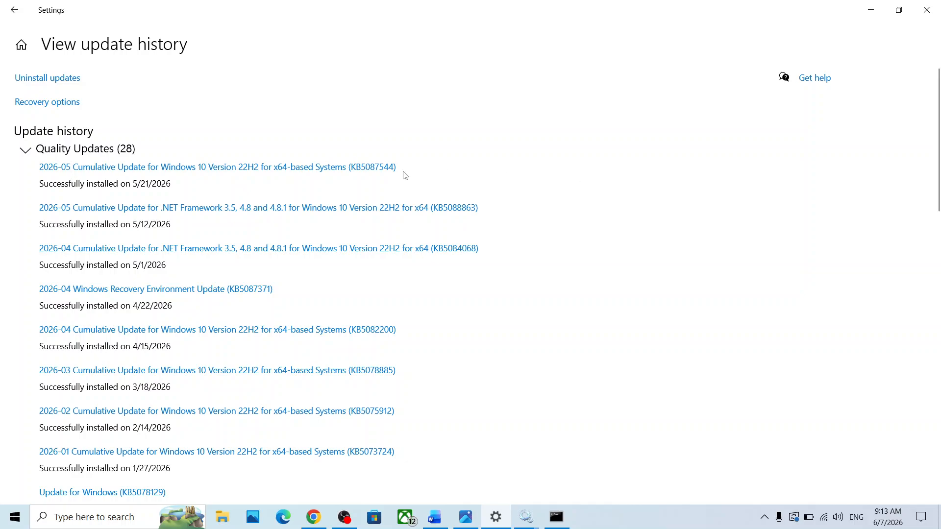
key(alt+Tab)
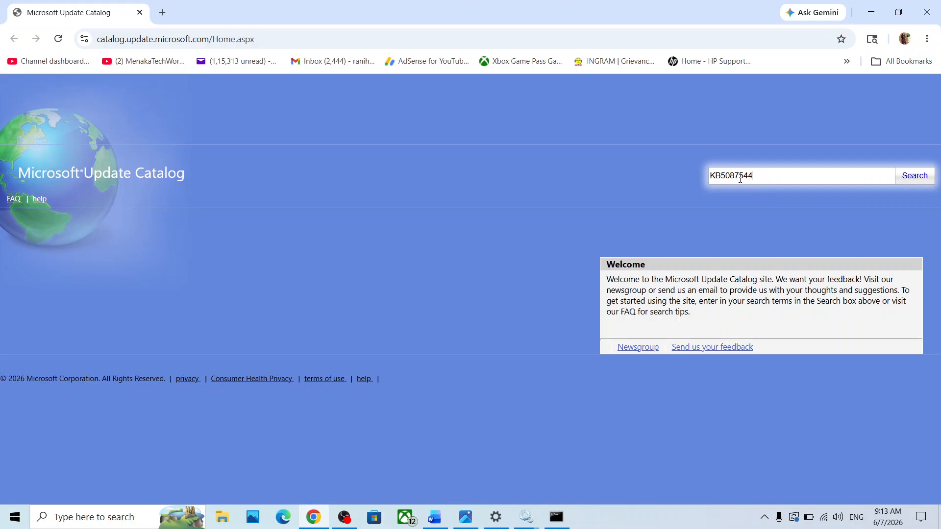
click(918, 179)
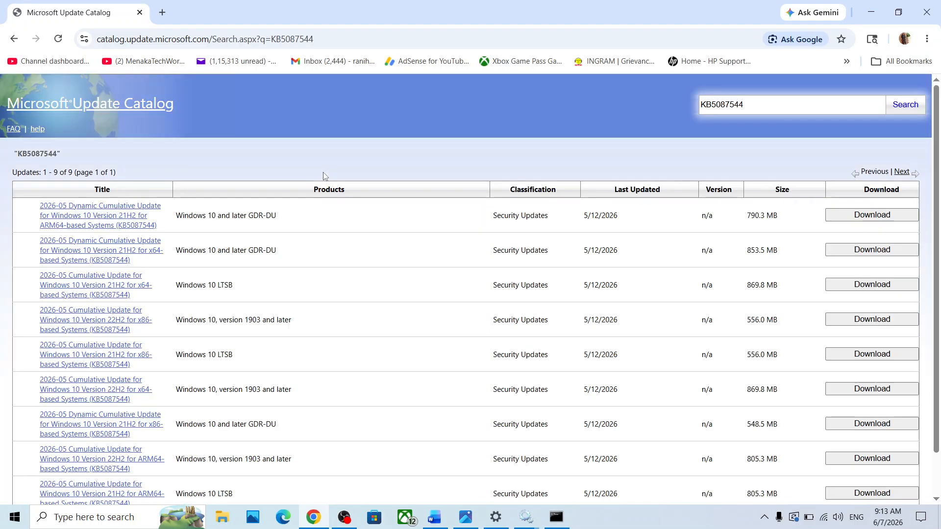
Run winver to check the installed Windows version, then close the About Windows dialog.
scroll(286, 257, down, 2)
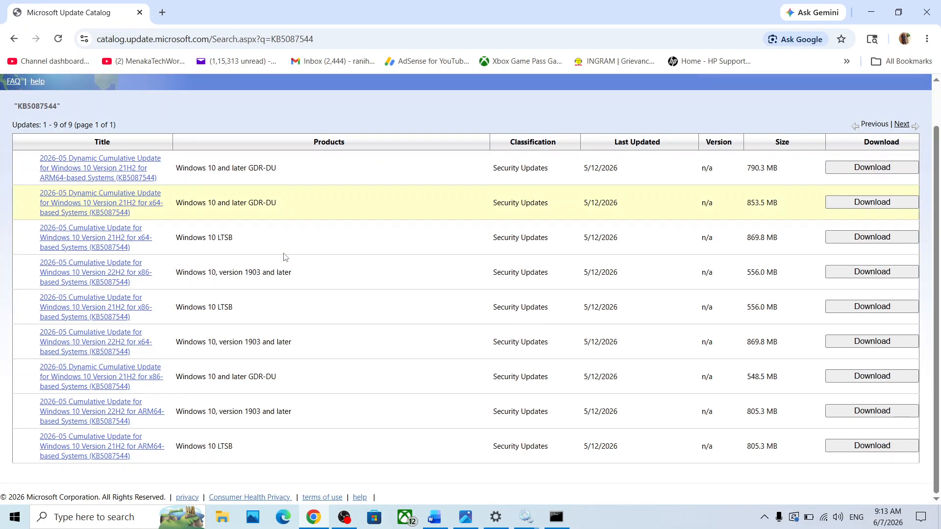
click(86, 522)
text(winver)
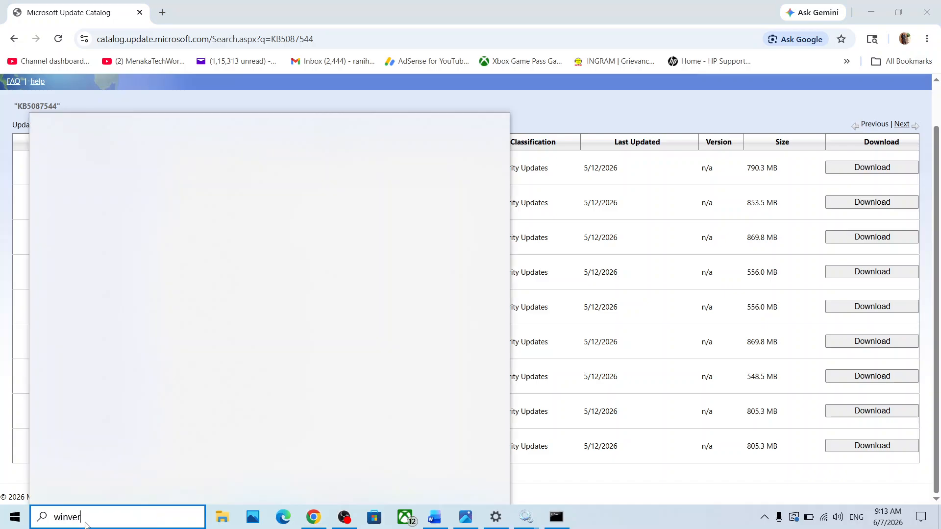
click(79, 182)
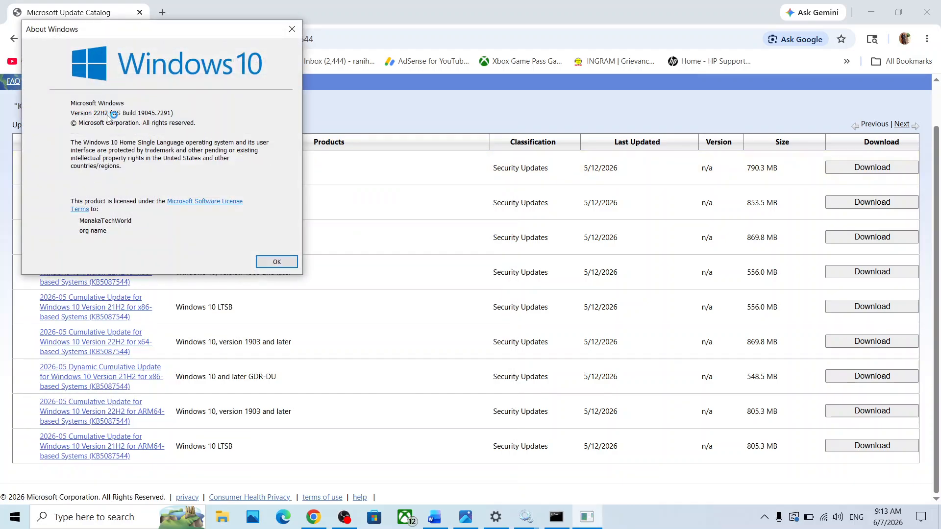
click(293, 30)
Check the system type in the device specifications of the Settings About page, then close Settings.
key(alt+Tab)
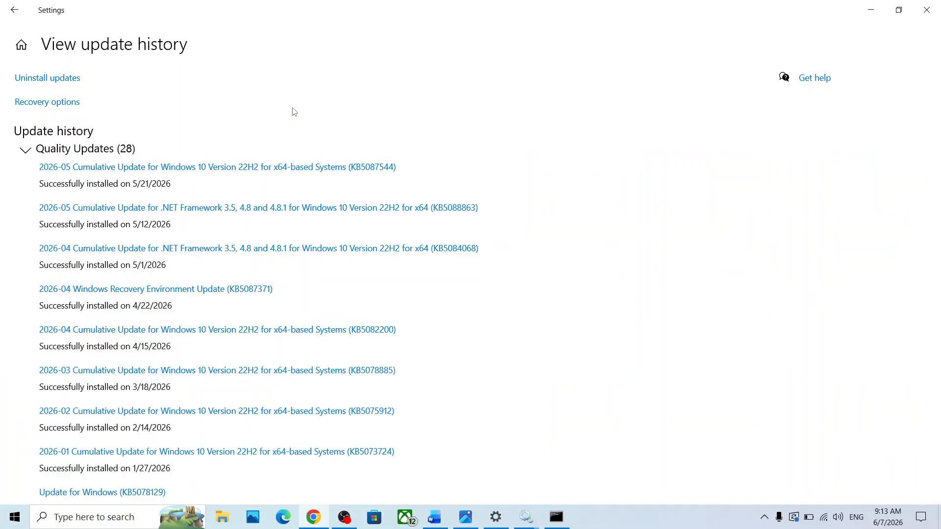
click(22, 46)
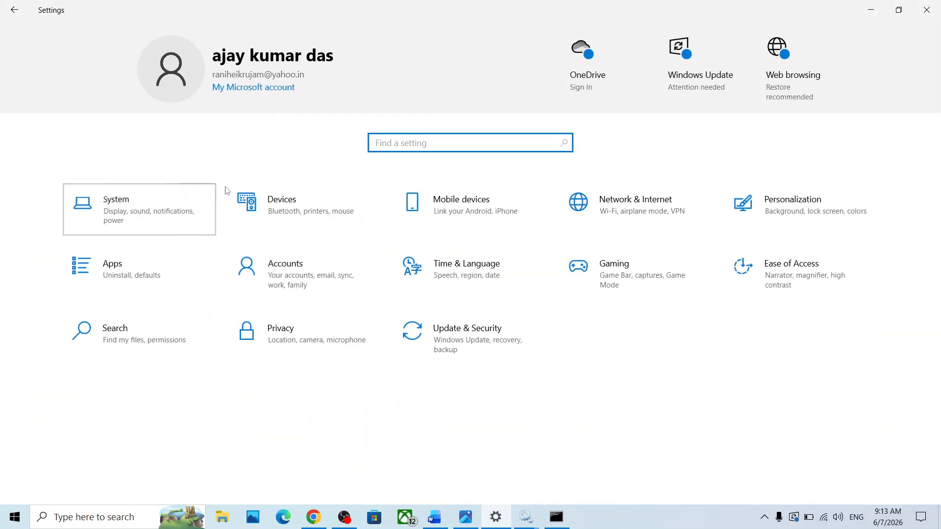
click(142, 219)
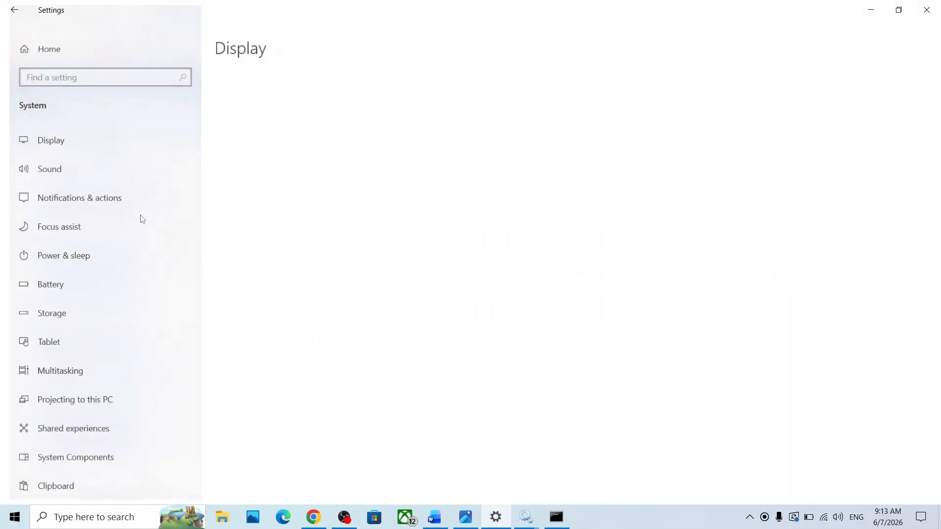
click(132, 226)
scroll(109, 311, down, 3)
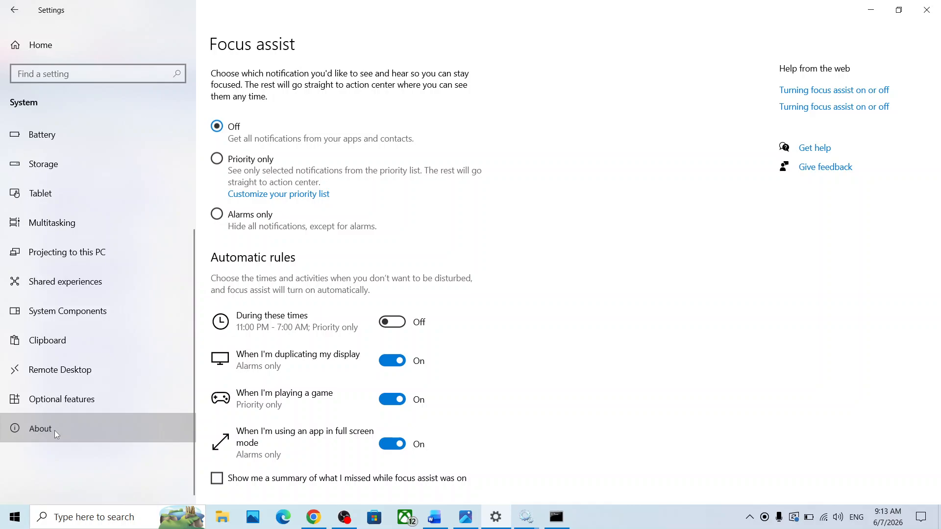
click(54, 431)
scroll(476, 401, down, 3)
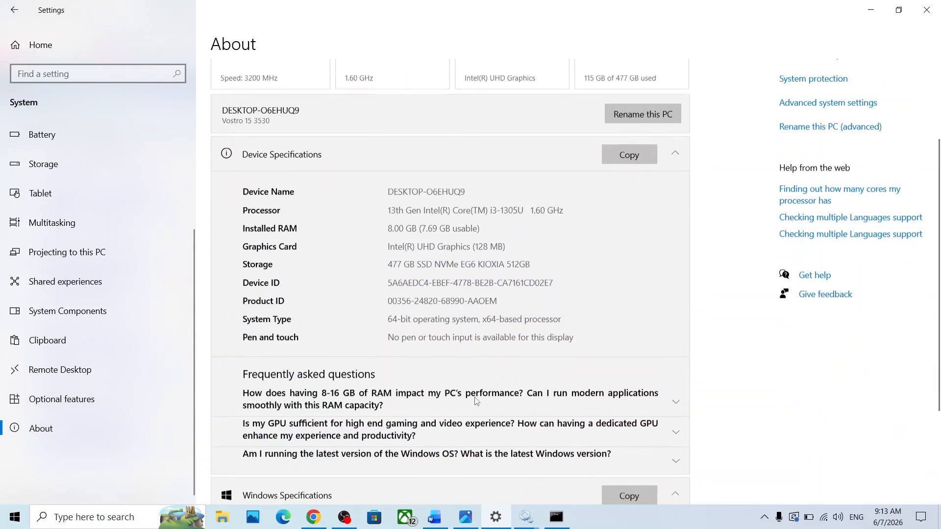
scroll(476, 392, down, 2)
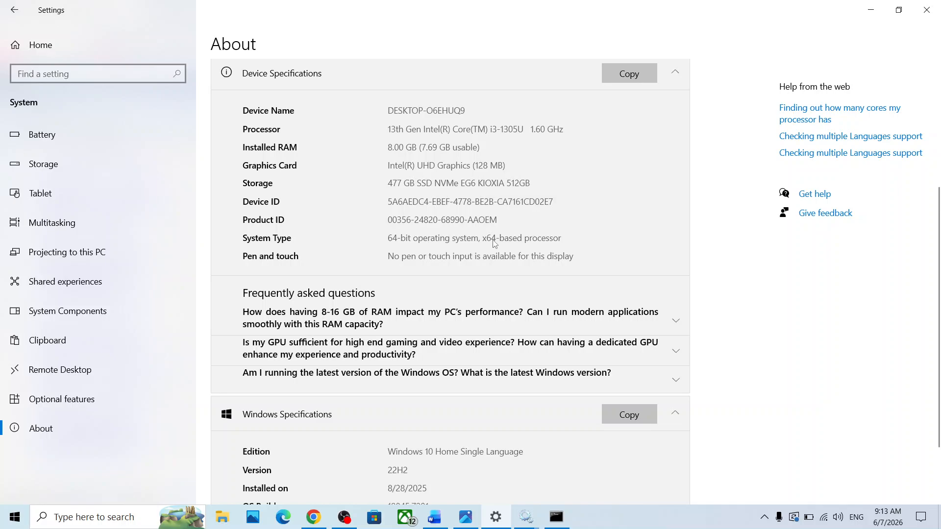
click(926, 9)
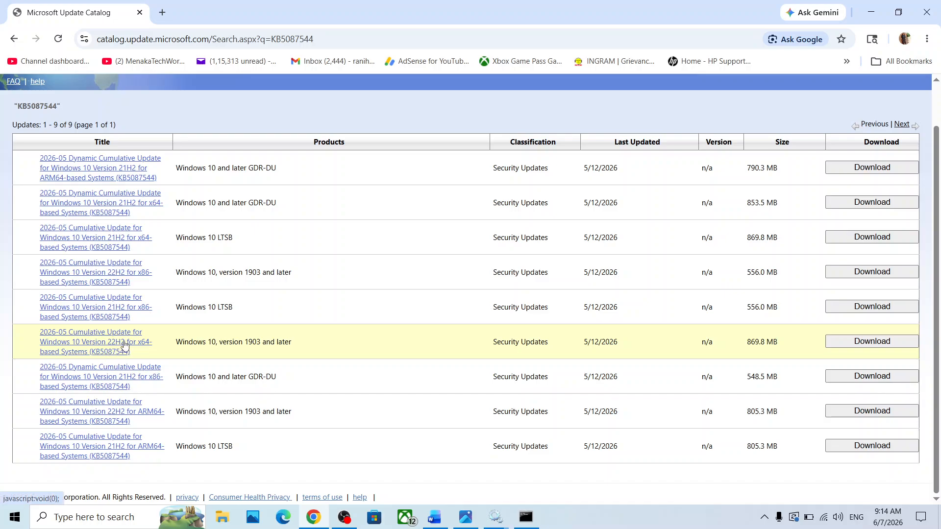
Download the .msu file of the 2026-05 Cumulative Update for Windows 10 Version 22H2 for x64-based Systems and check its download progress.
click(905, 343)
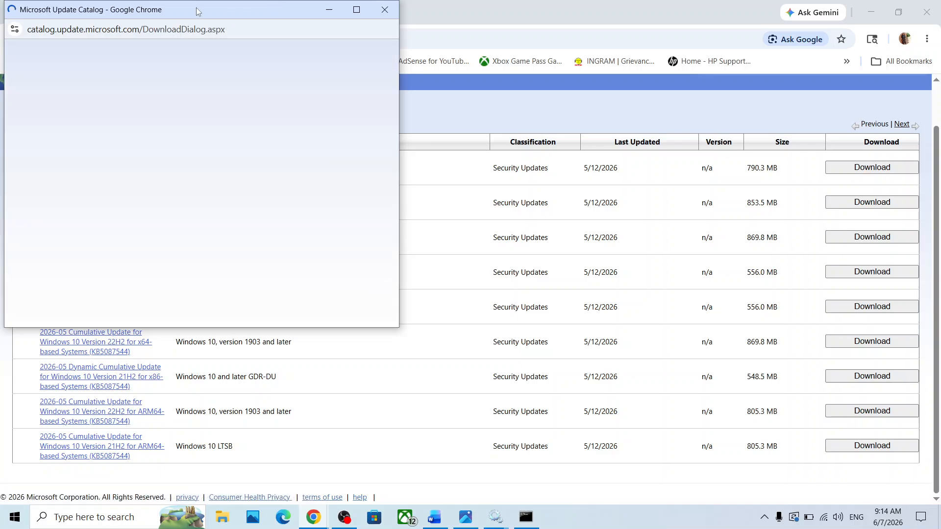
drag(197, 12, 448, 83)
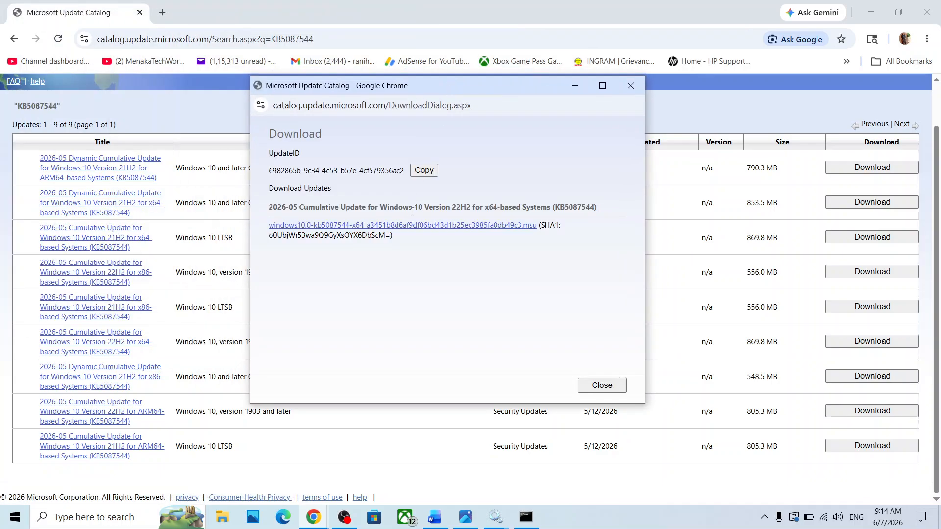
click(400, 225)
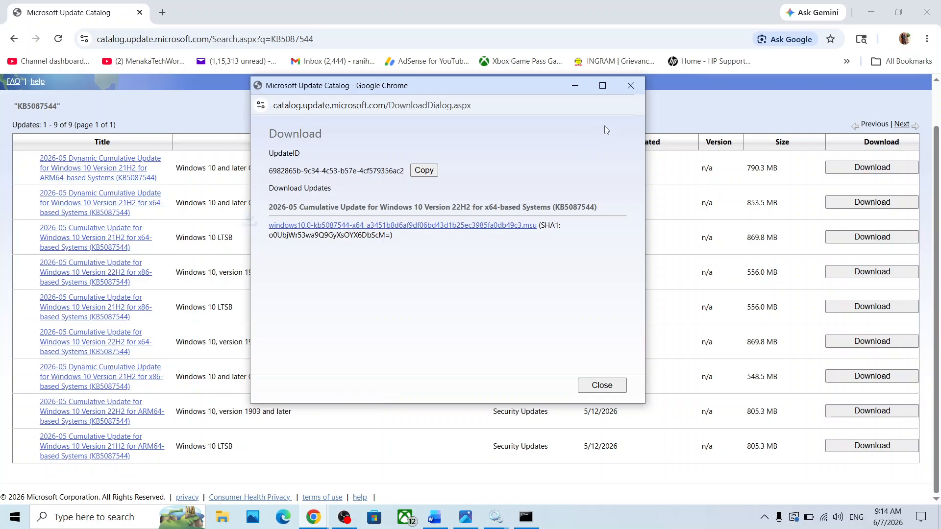
click(635, 106)
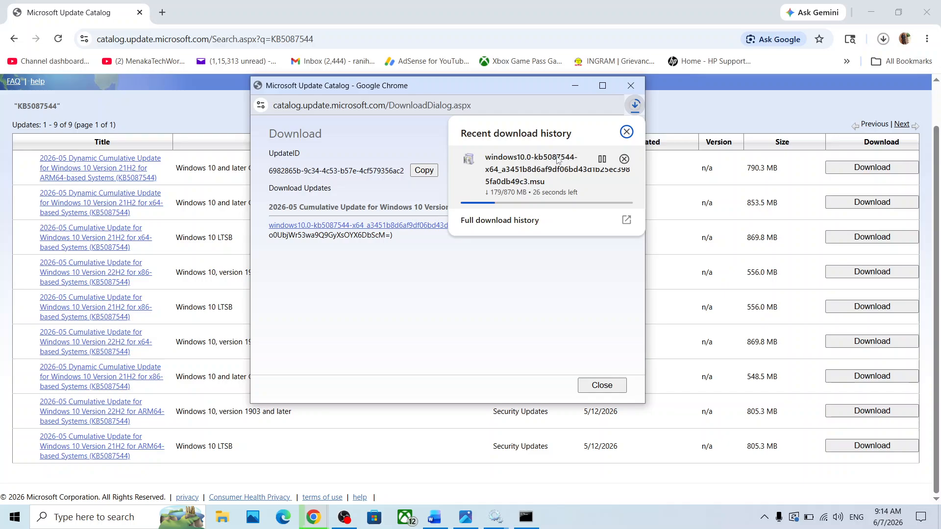
click(585, 515)
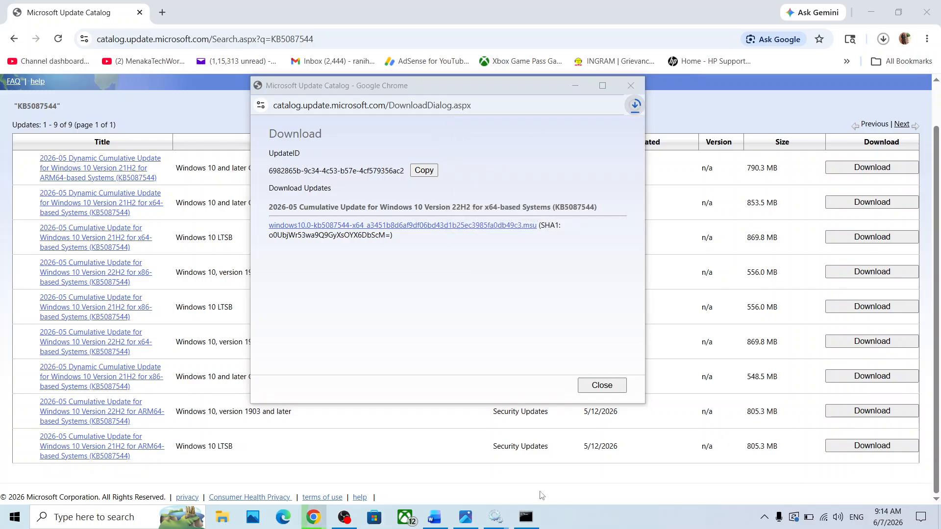
Bring up the power options in Start for restarting the PC after installing the downloaded update.
click(12, 520)
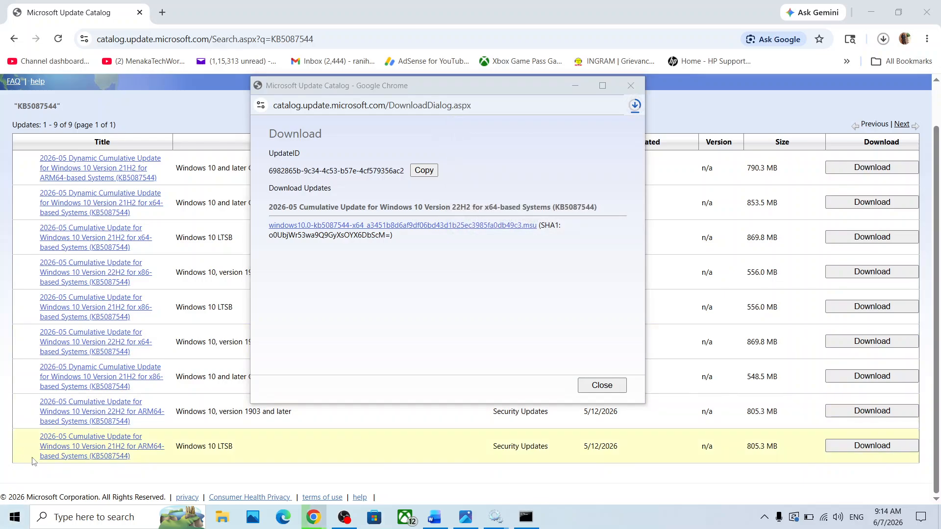
mouse_move(26, 487)
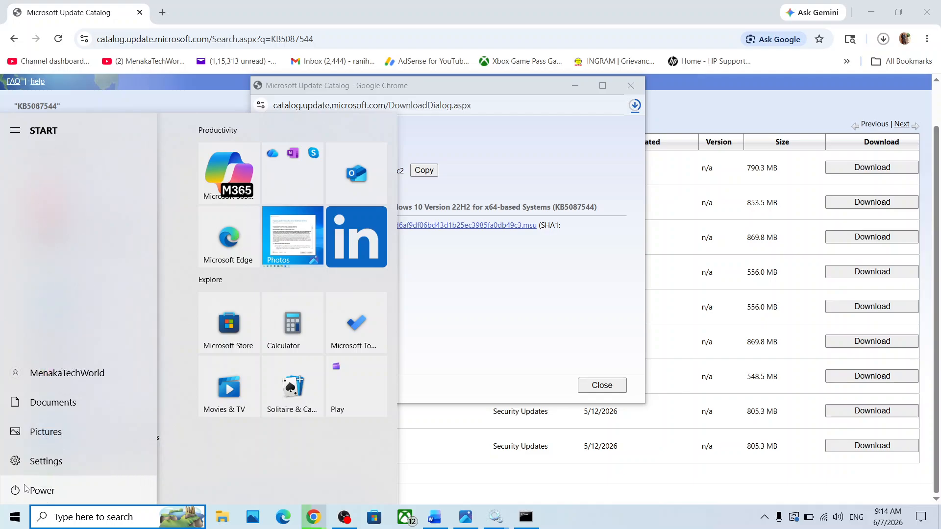
click(26, 487)
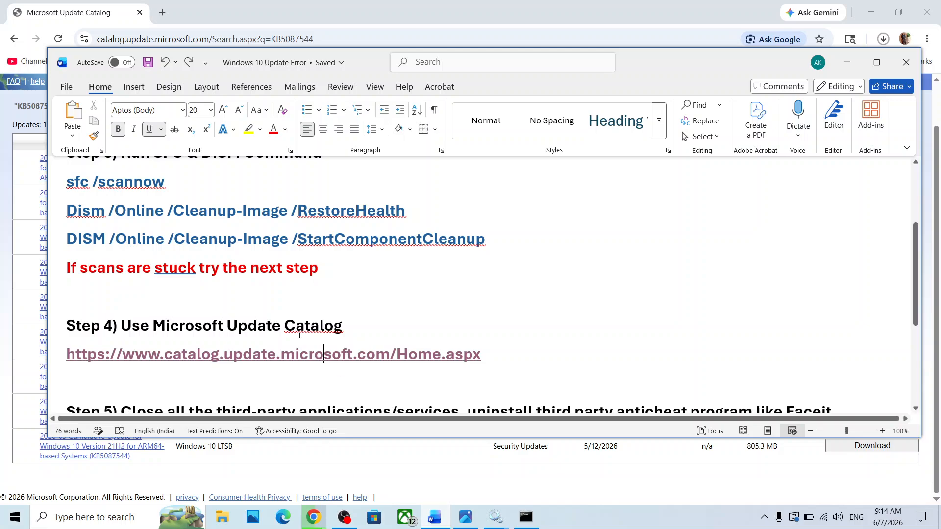
Review Step 5 in the Word notes on closing third-party applications and uninstalling anticheat programs like Faceit and Riot Vanguard.
scroll(300, 335, down, 3)
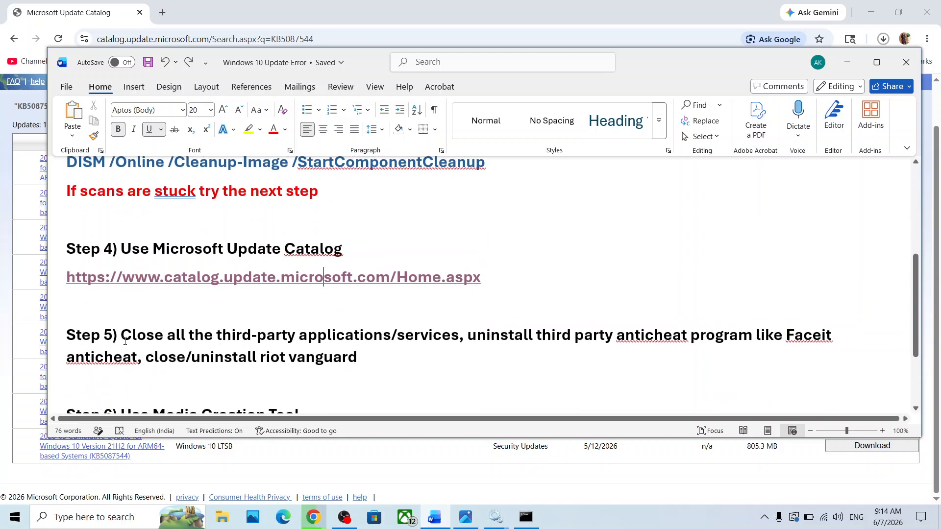
drag(124, 337, 460, 337)
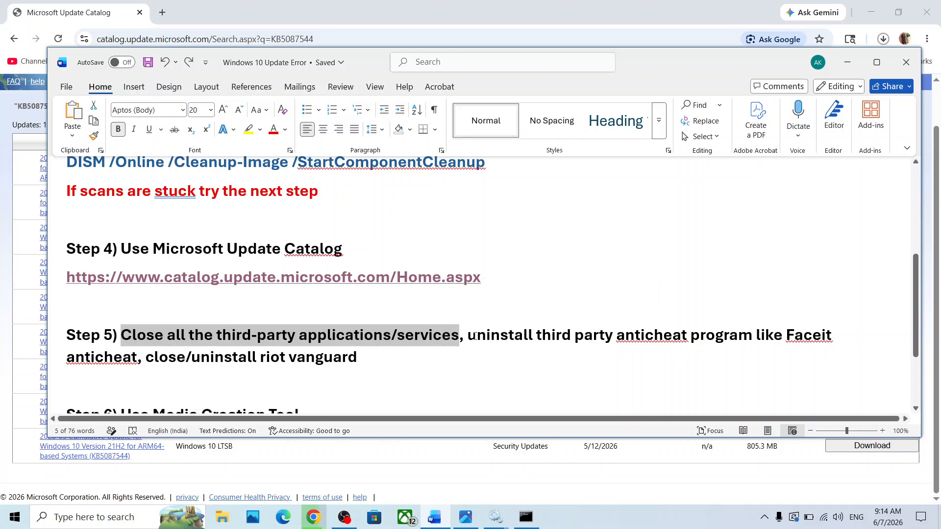
drag(475, 337, 358, 360)
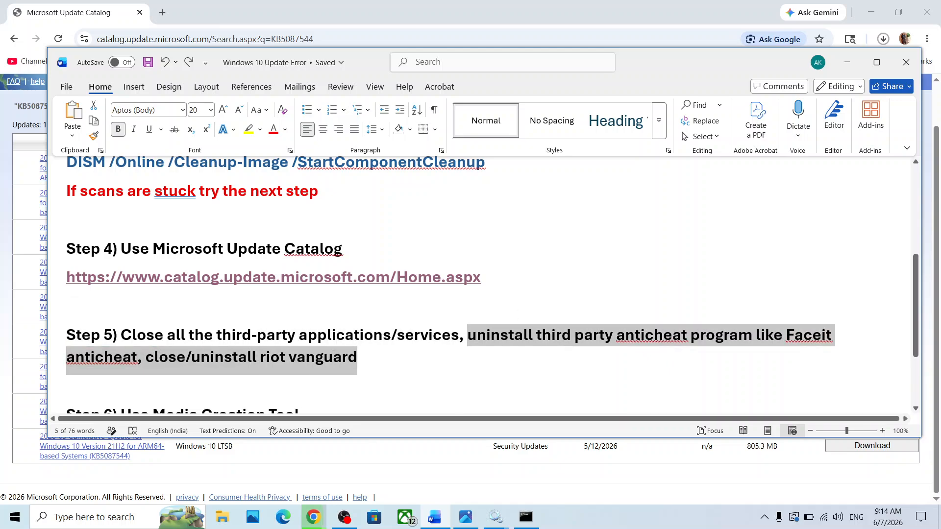
Reread the close/uninstall Riot Vanguard advice at the end of Step 5 in the Word notes.
click(333, 358)
drag(194, 362, 250, 361)
scroll(250, 361, up, 1)
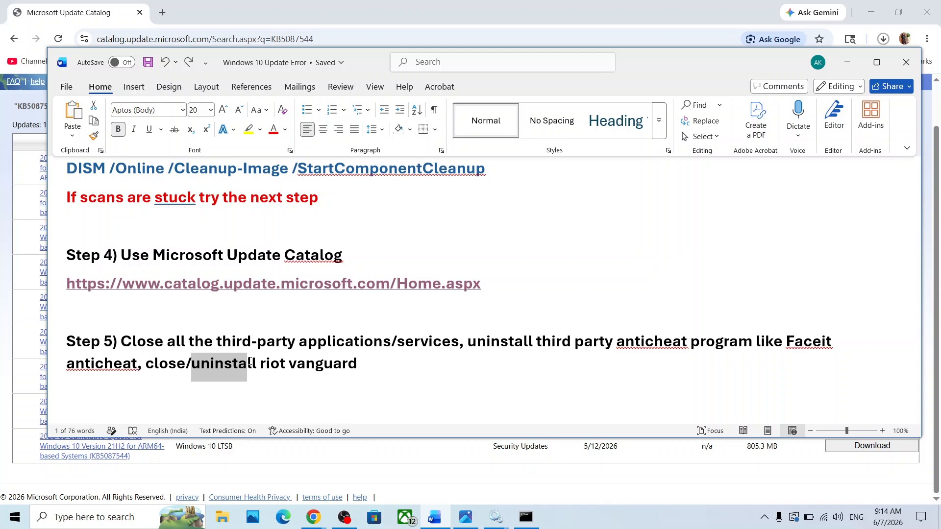
Follow the Step 6 link to microsoft.com/en-us/software-download/windows10 in Chrome and retry loading the page after checking the Wi-Fi connection.
scroll(250, 362, down, 3)
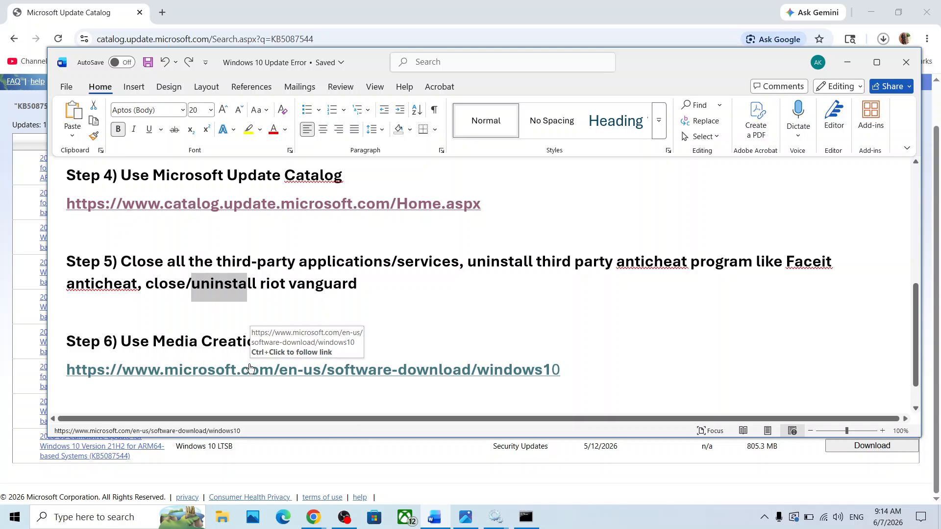
ctrl+click(242, 374)
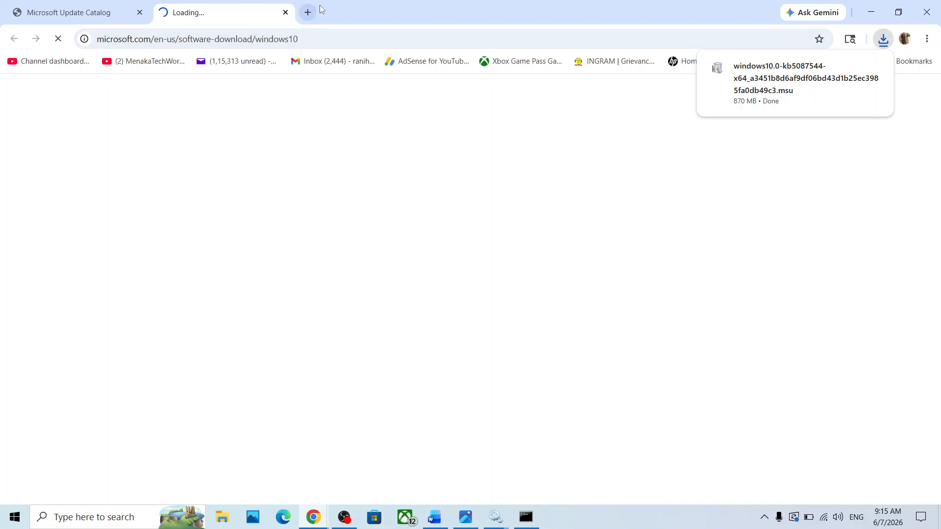
click(822, 521)
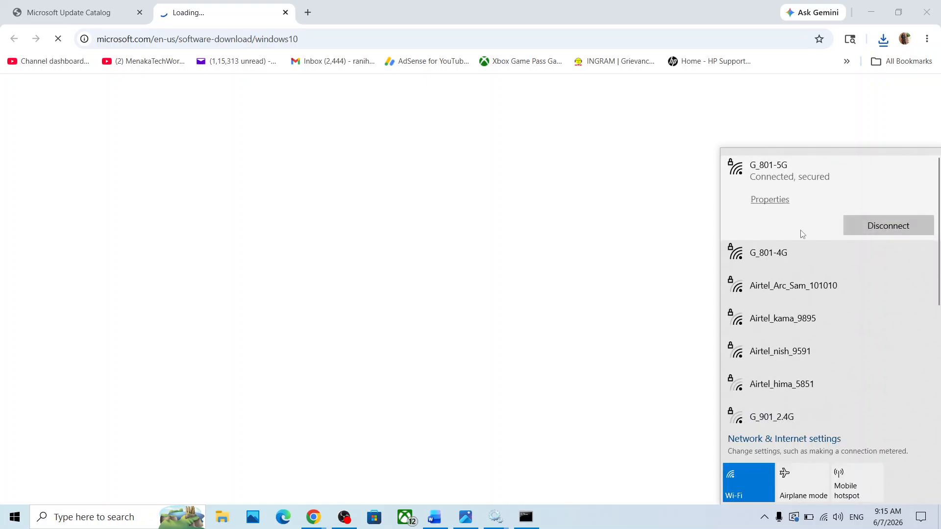
click(305, 40)
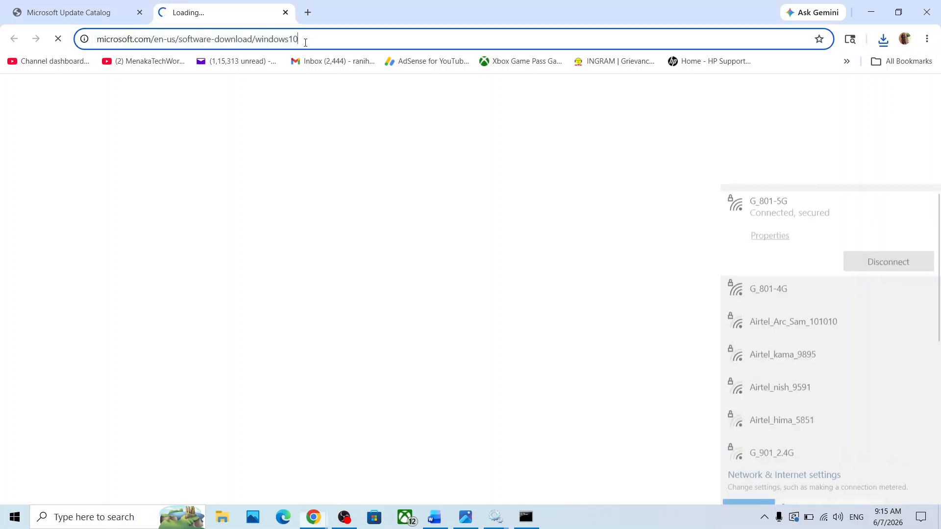
key(Return)
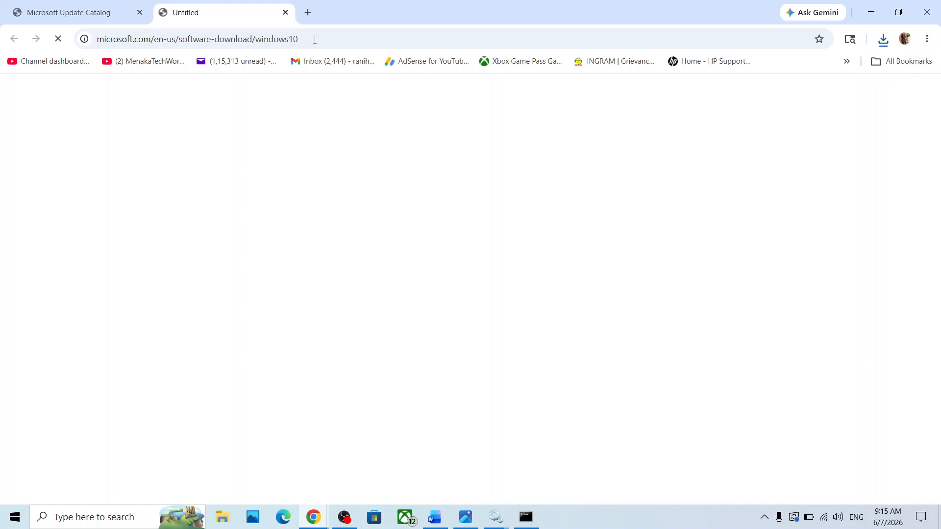
click(317, 38)
key(Return)
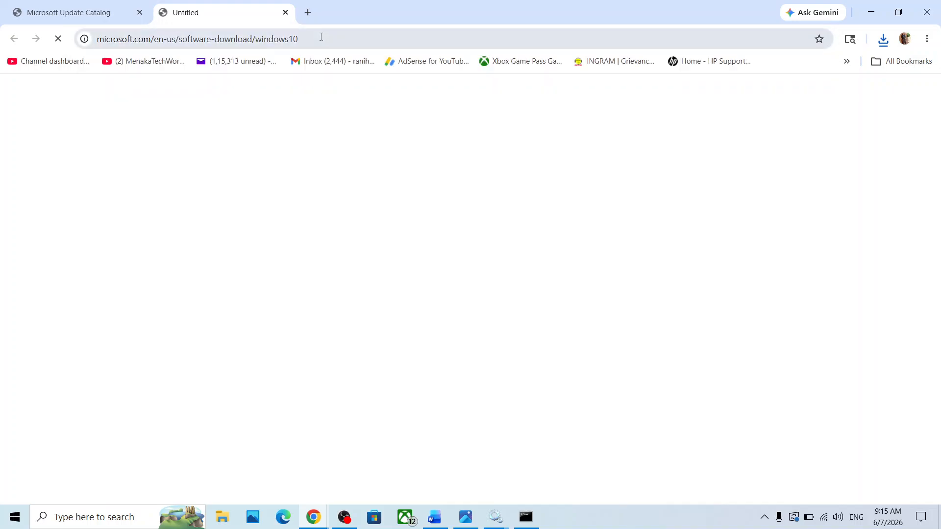
Load the copied Windows 10 download page address in a new browser tab and close the stalled tab.
click(309, 33)
key(ctrl+c)
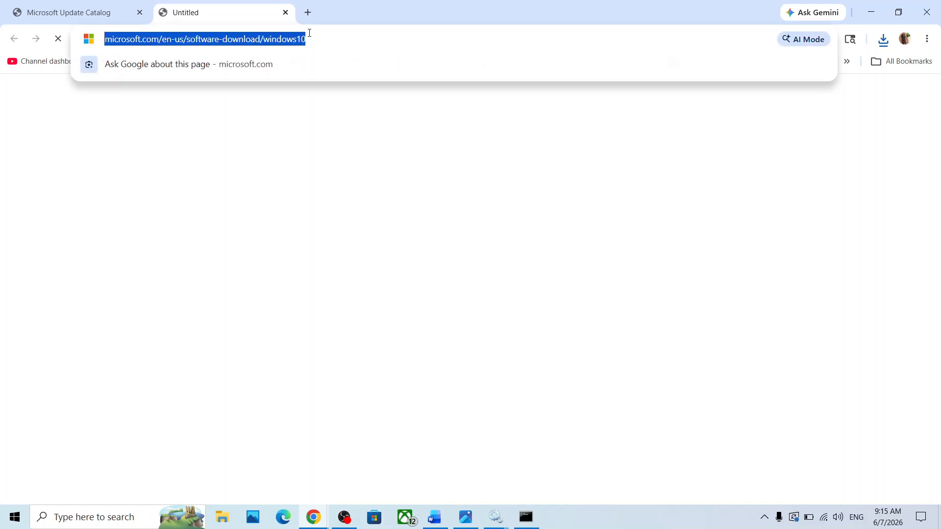
click(308, 12)
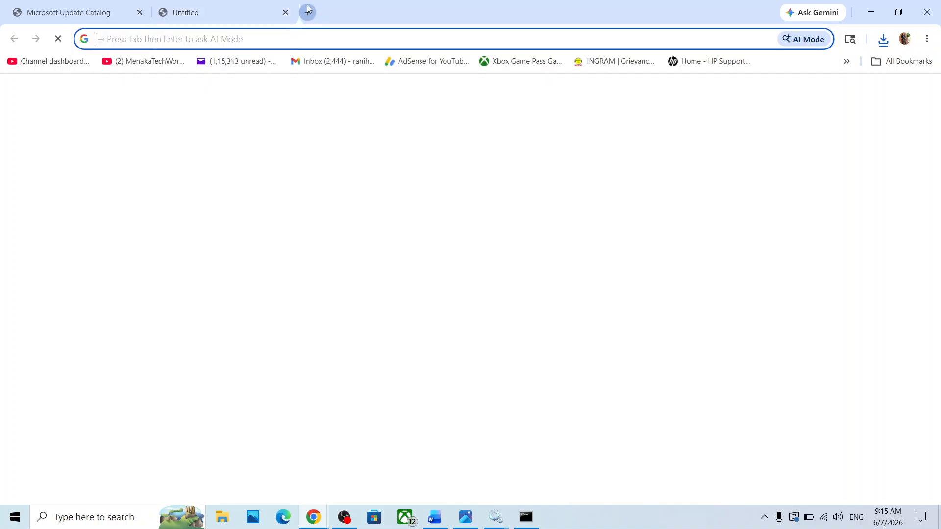
key(ctrl+v)
key(Return)
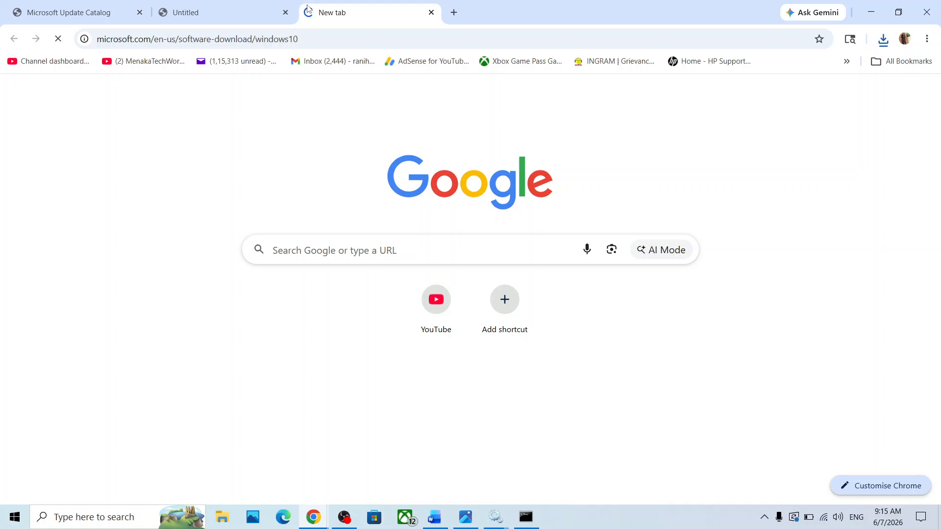
click(285, 12)
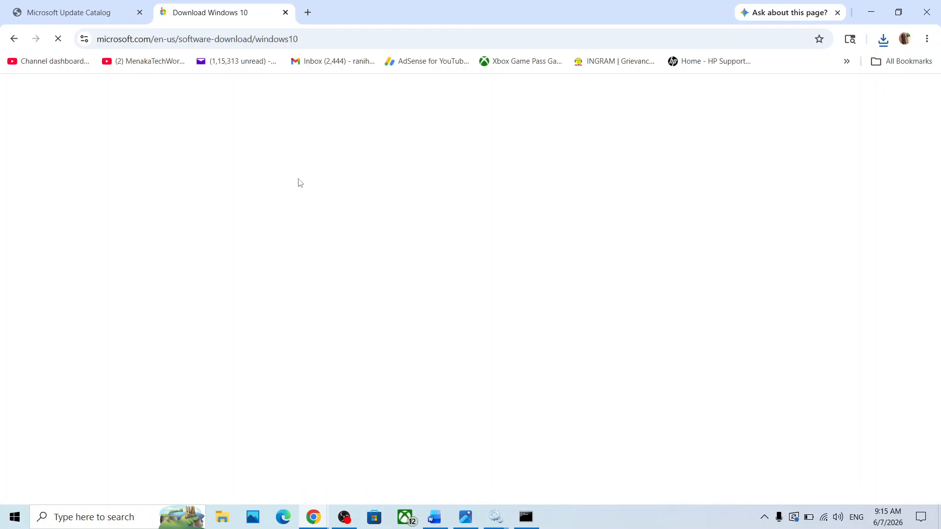
Get and run the Windows 10 Update Assistant for the 2022 Update Version 22H2, then close it.
scroll(233, 295, down, 3)
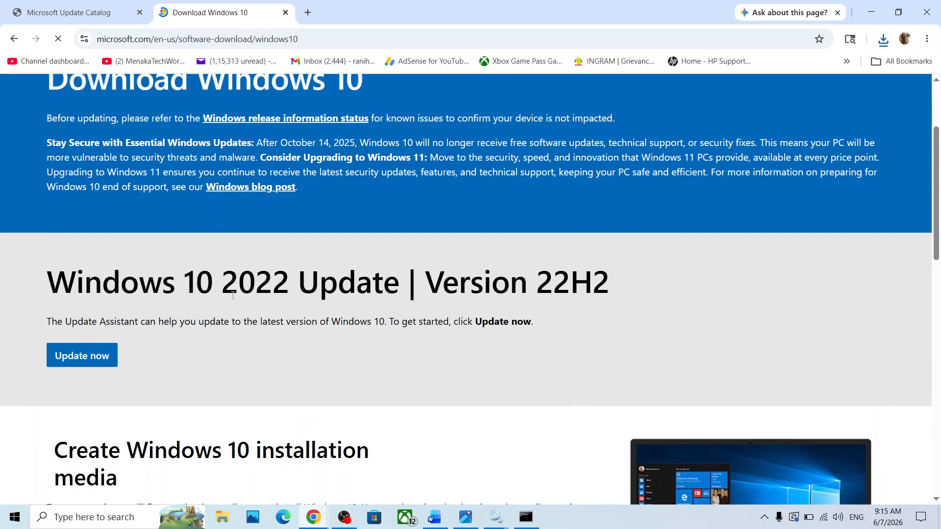
scroll(232, 295, down, 2)
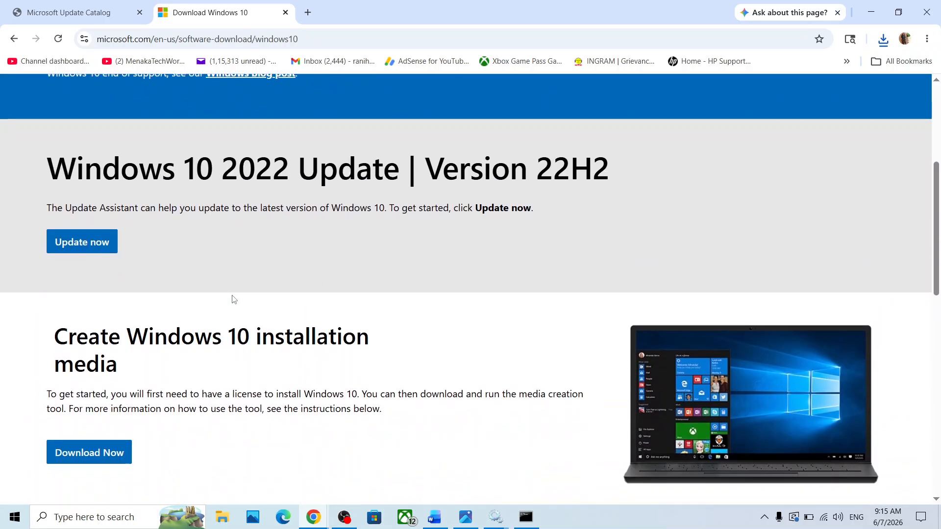
click(93, 245)
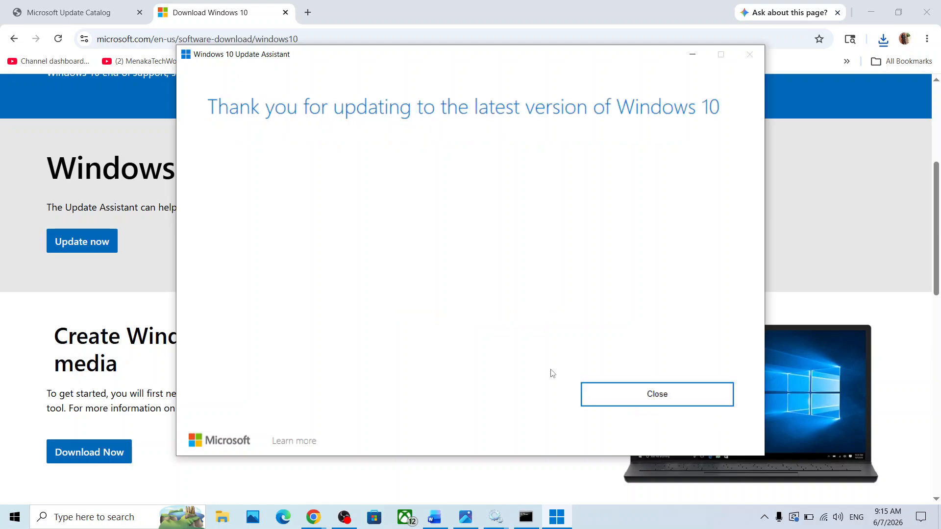
click(640, 398)
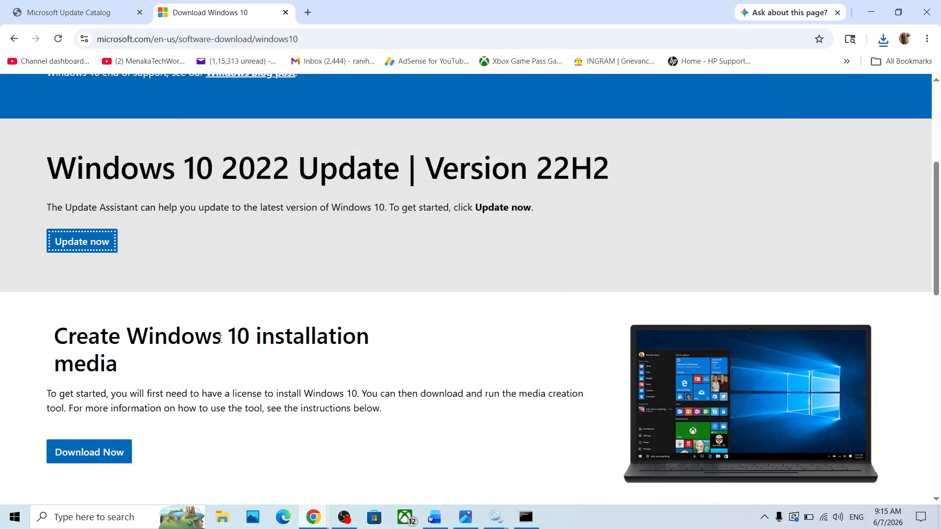
Download the media creation tool from the Create Windows 10 installation media section and check the browser's downloads.
scroll(219, 339, down, 3)
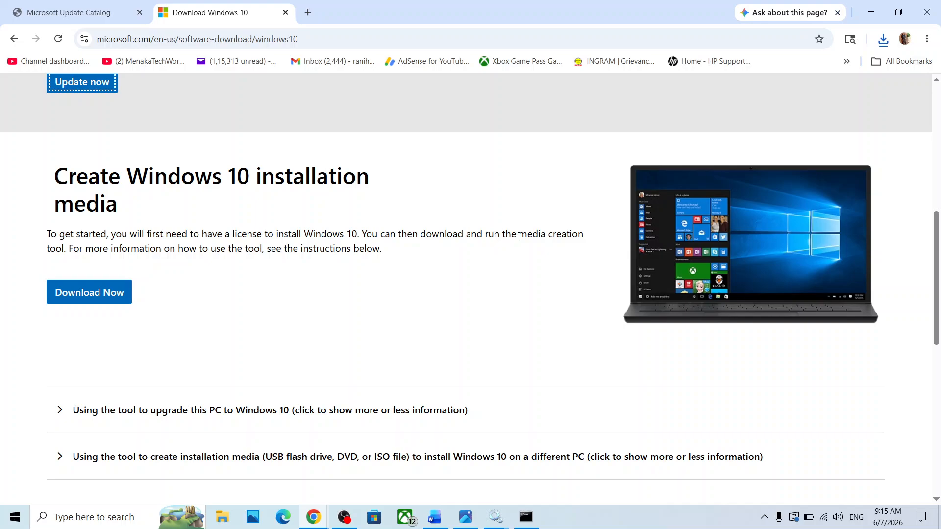
drag(520, 237, 589, 242)
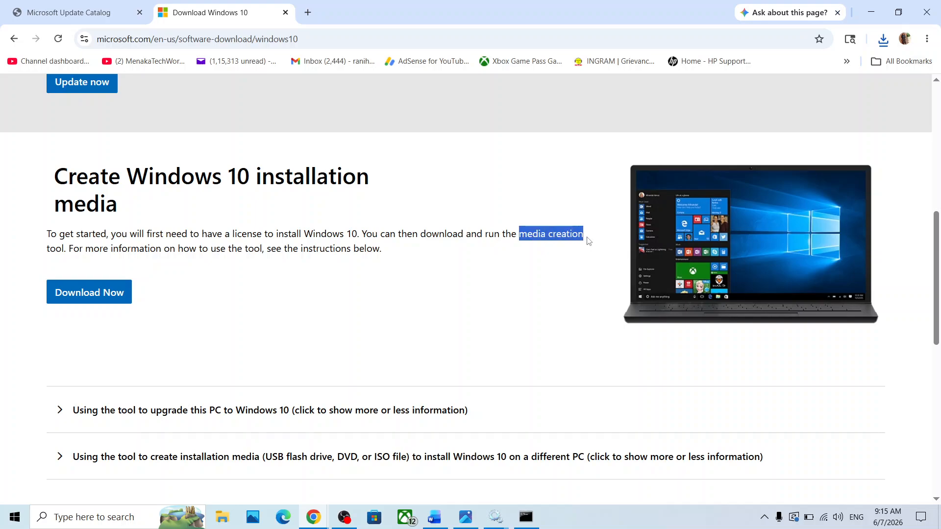
click(84, 294)
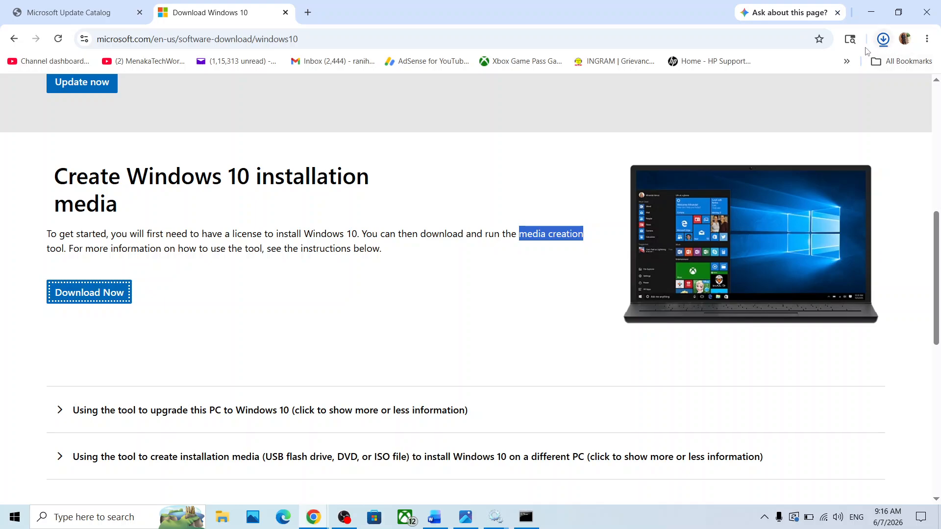
click(884, 41)
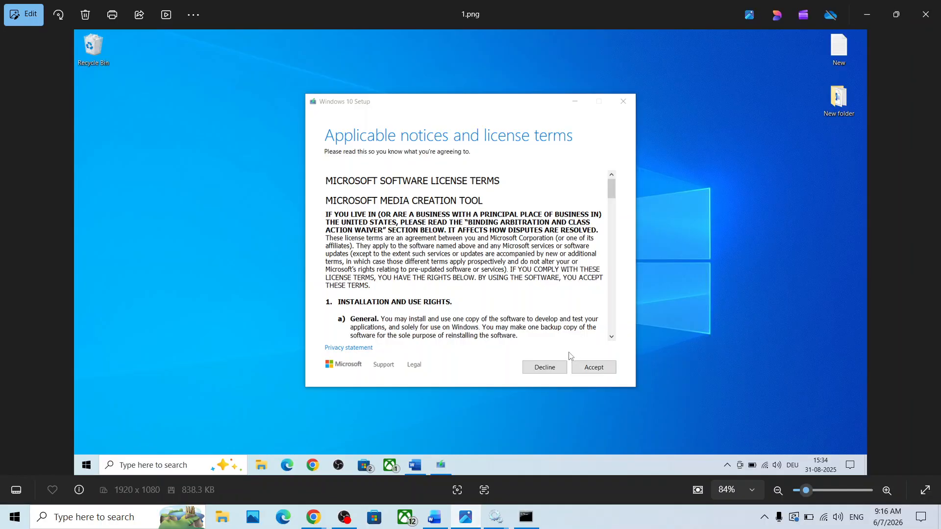
Review the Windows 10 Setup screenshots from 1.png through 5.png in Photos, from the license terms to the installation recap.
key(Right)
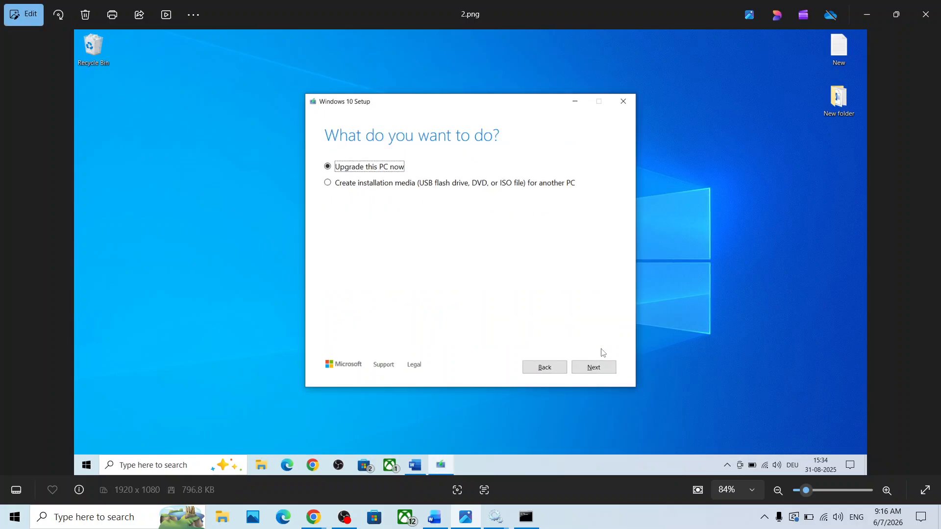
key(Right)
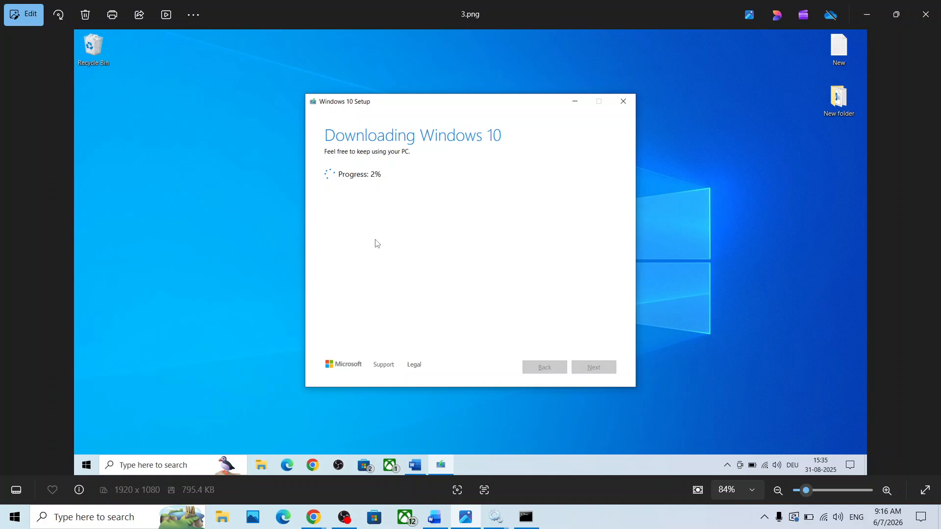
key(Right)
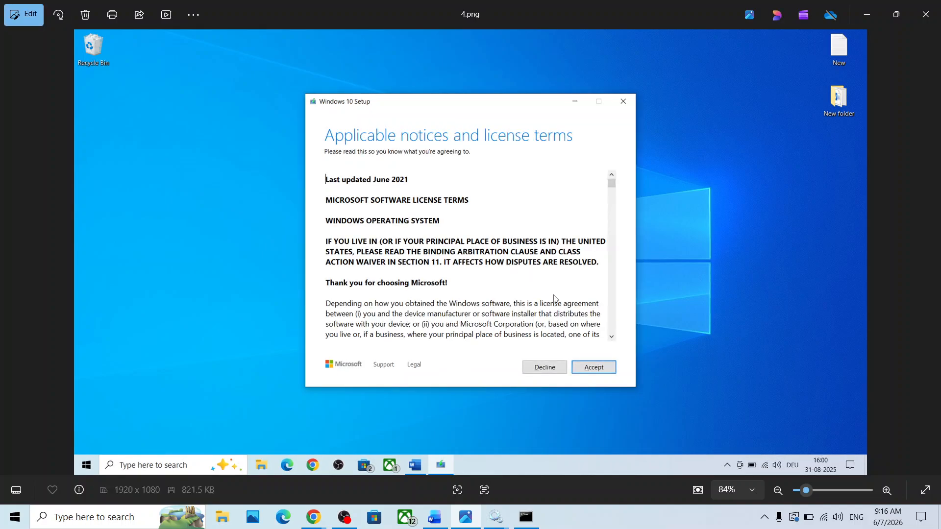
key(Right)
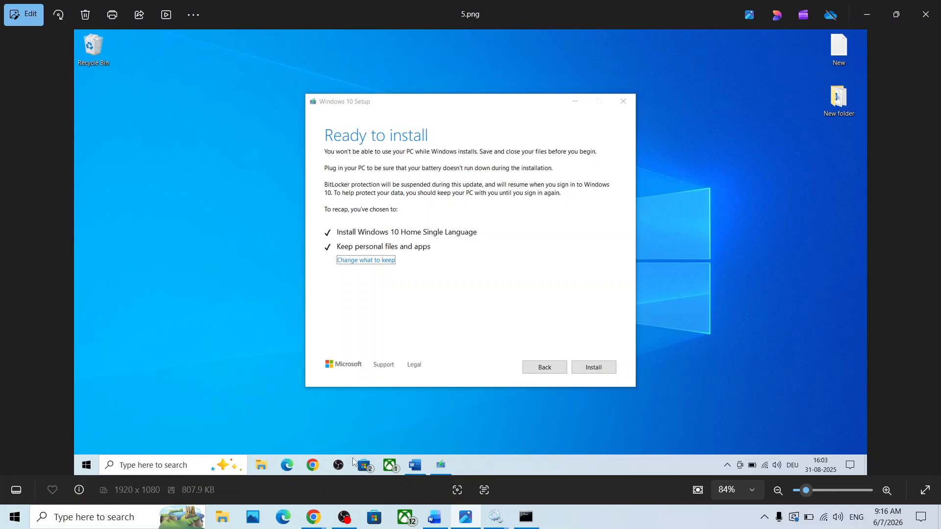
Open the Windows Update page under Update & Security in Windows Settings.
key(super+i)
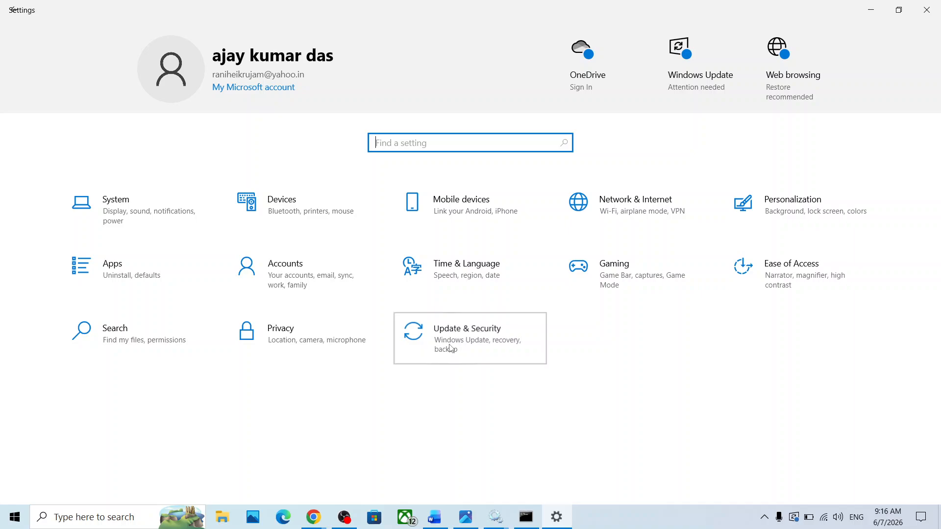
click(451, 349)
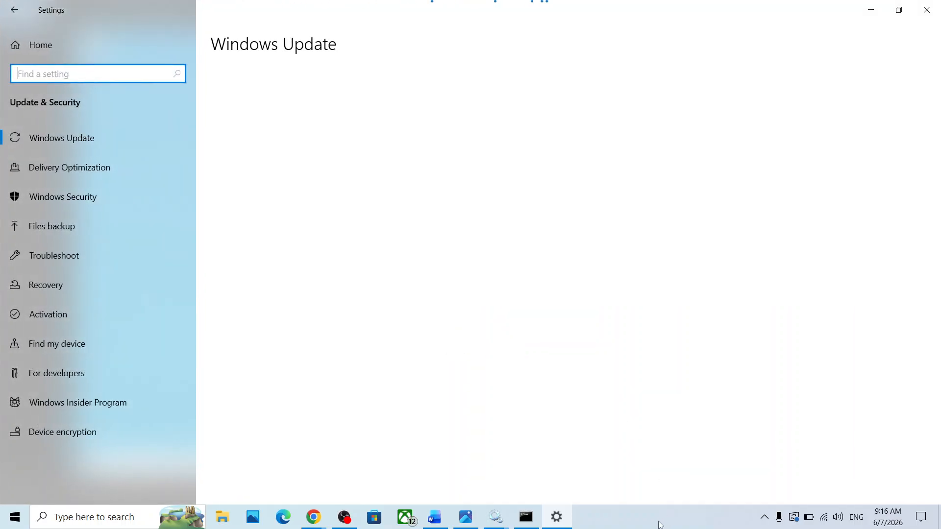